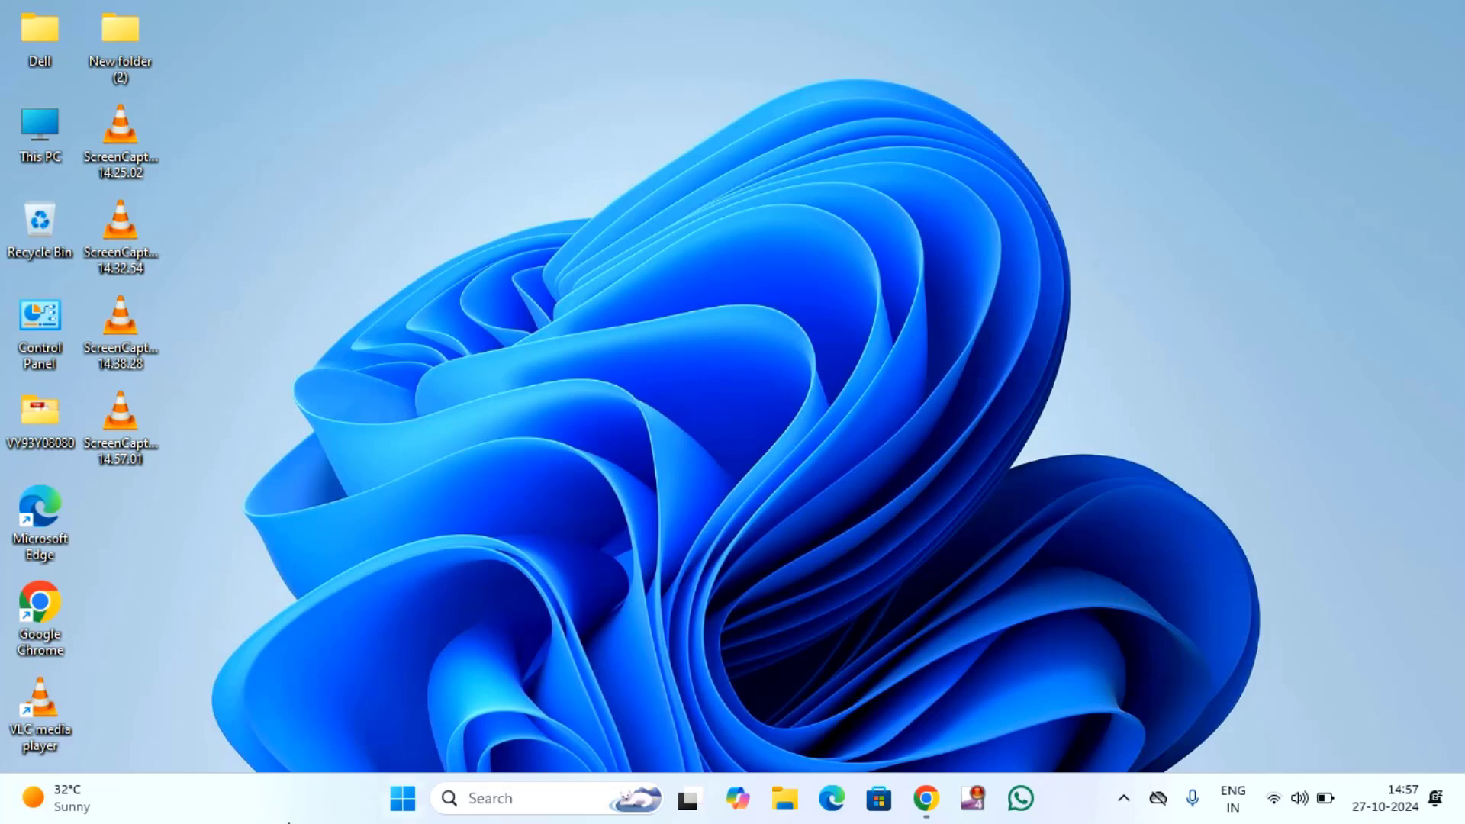
Open the properties of the connected TP-Link_Extender Wi-Fi network in the Windows network settings
click(402, 798)
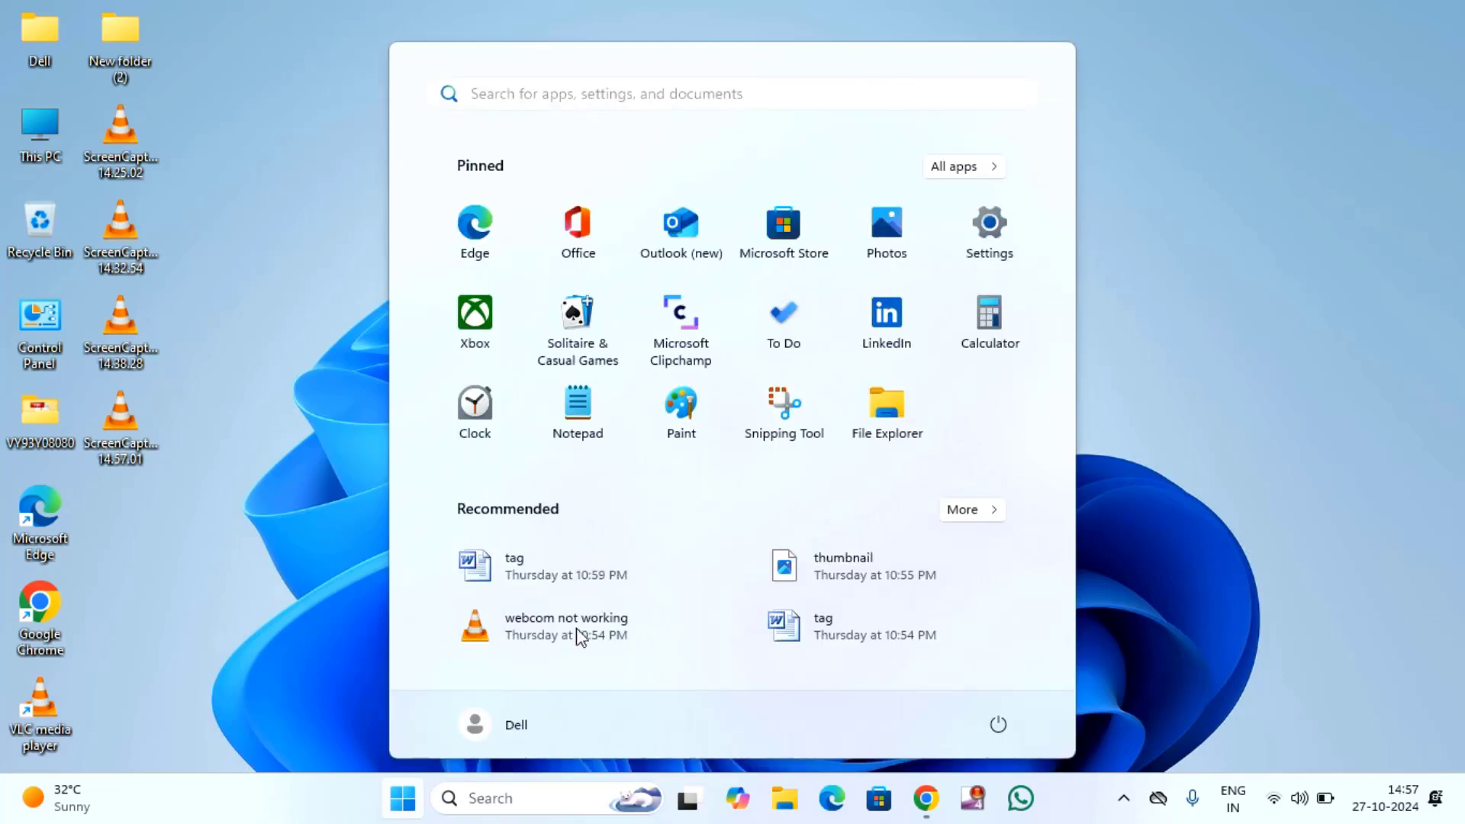
click(977, 237)
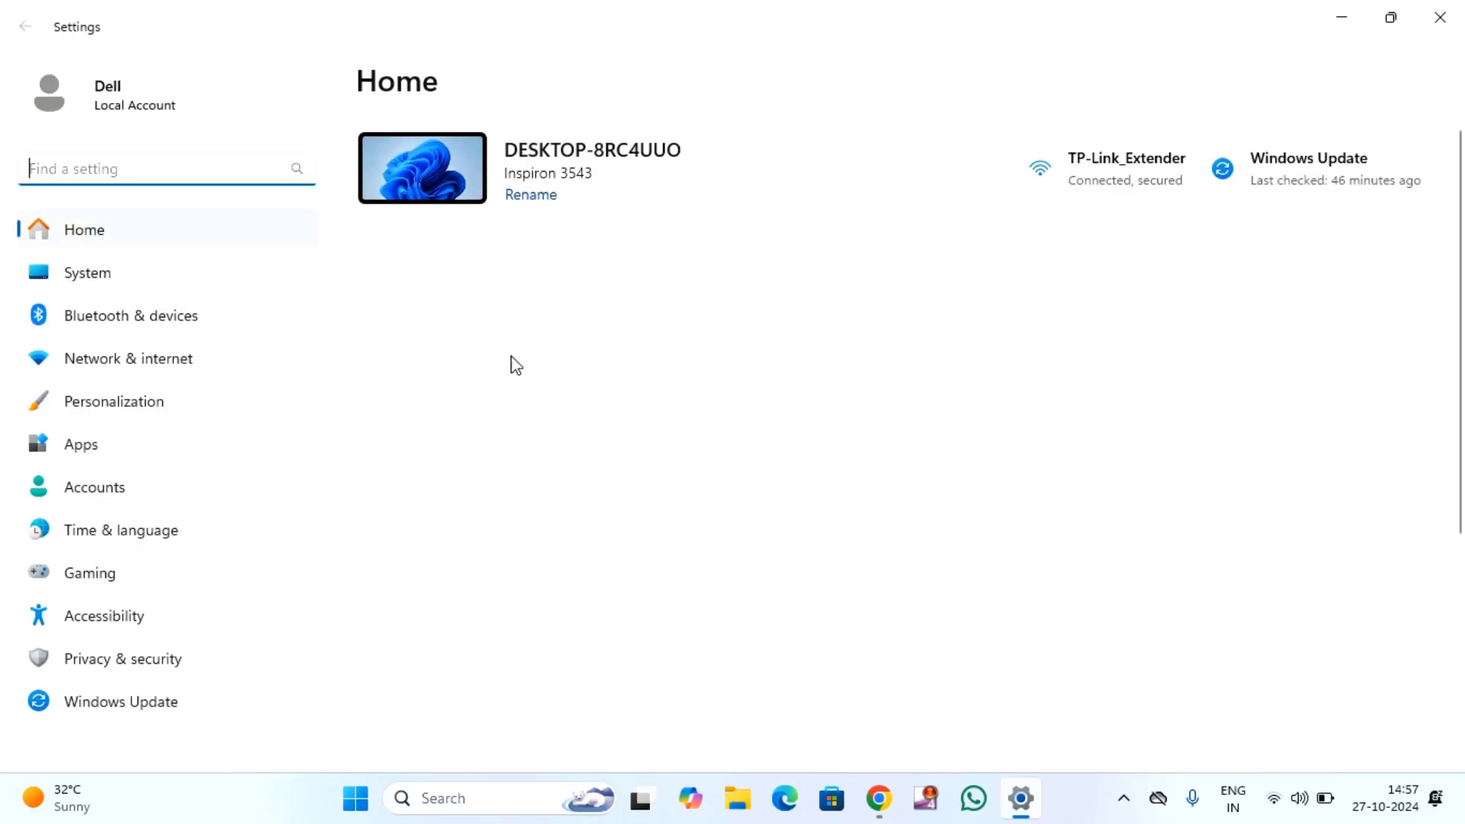
click(175, 373)
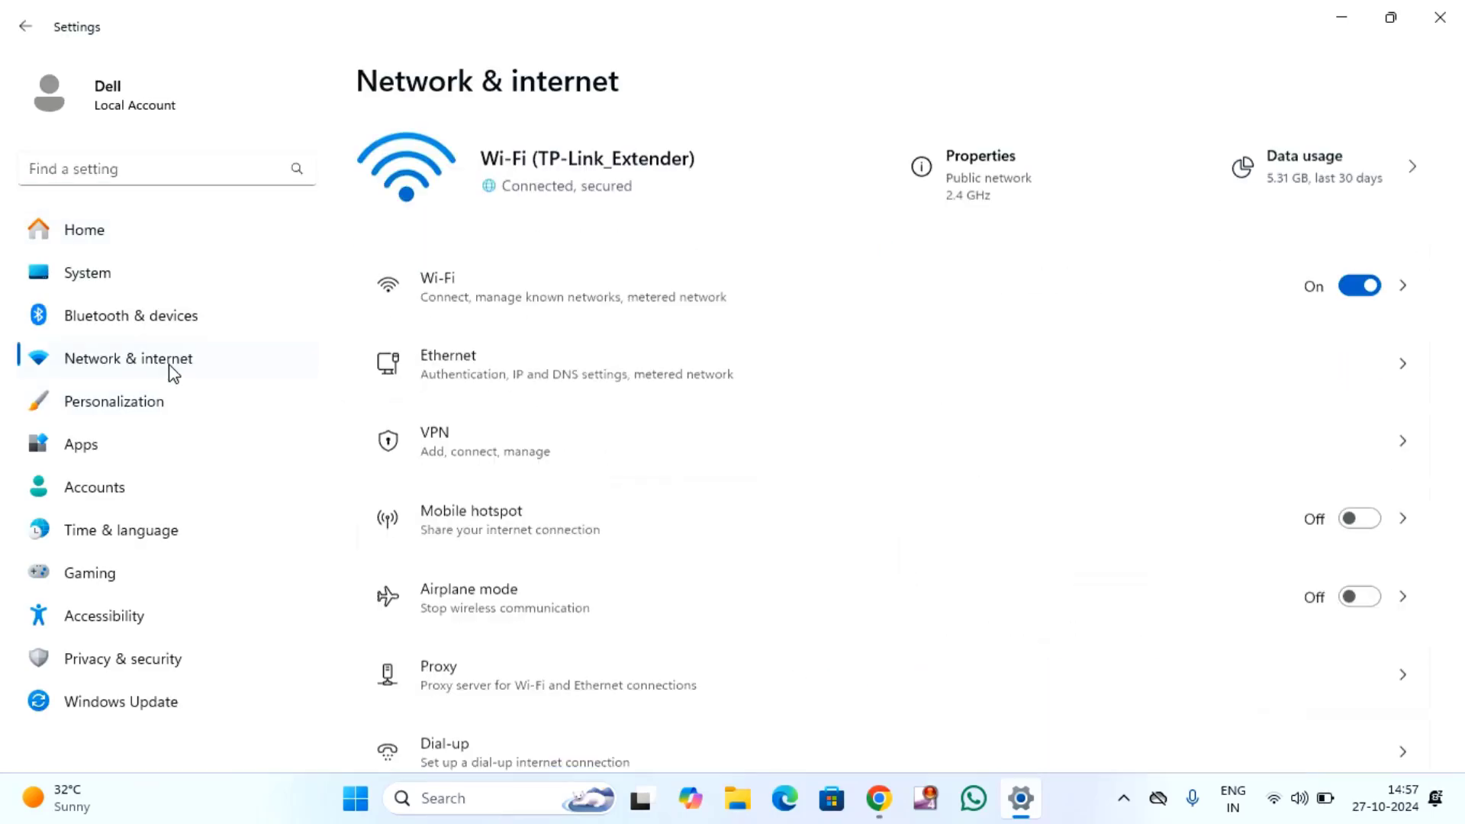
click(568, 295)
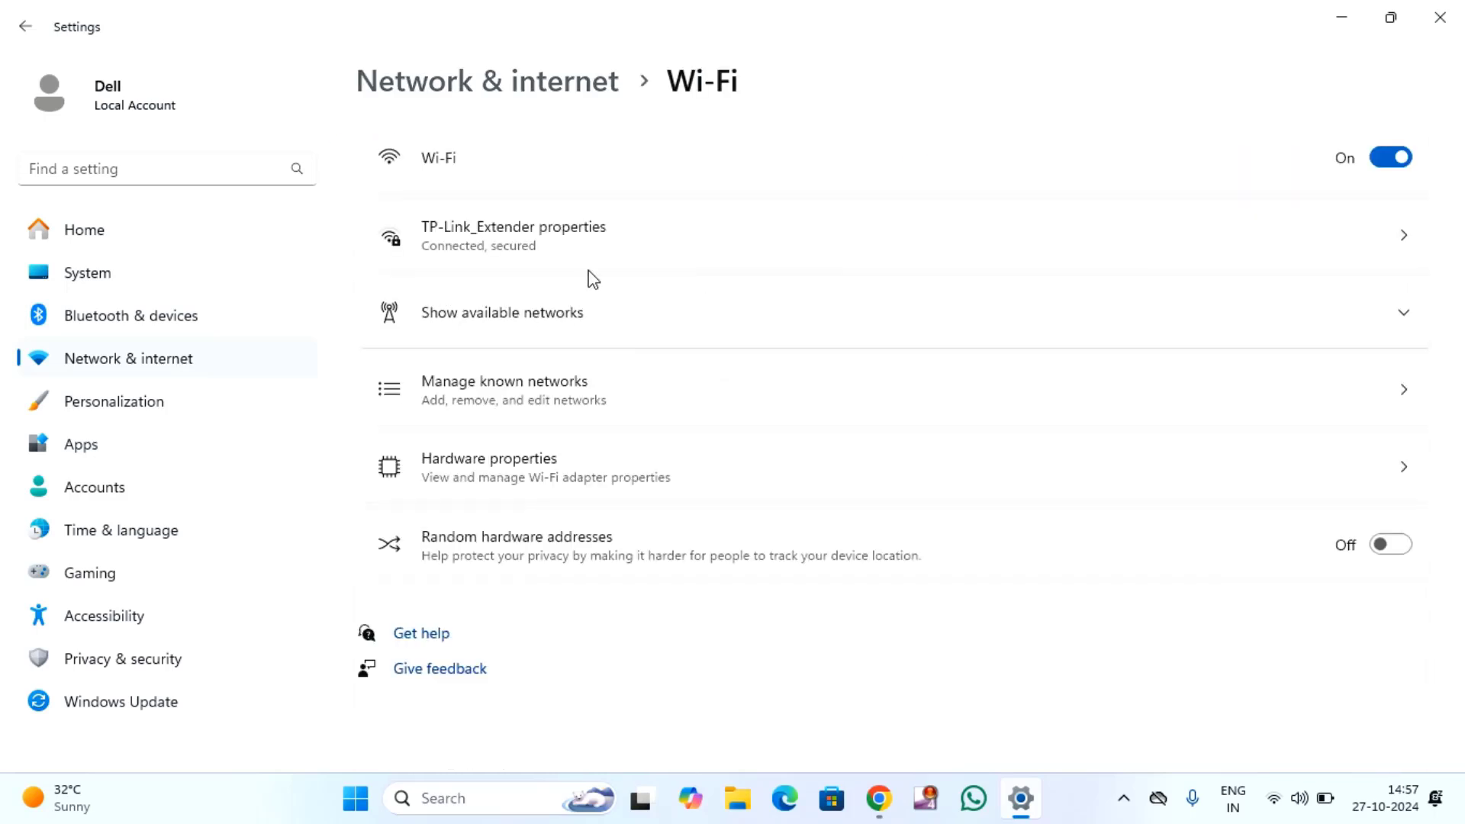
click(655, 256)
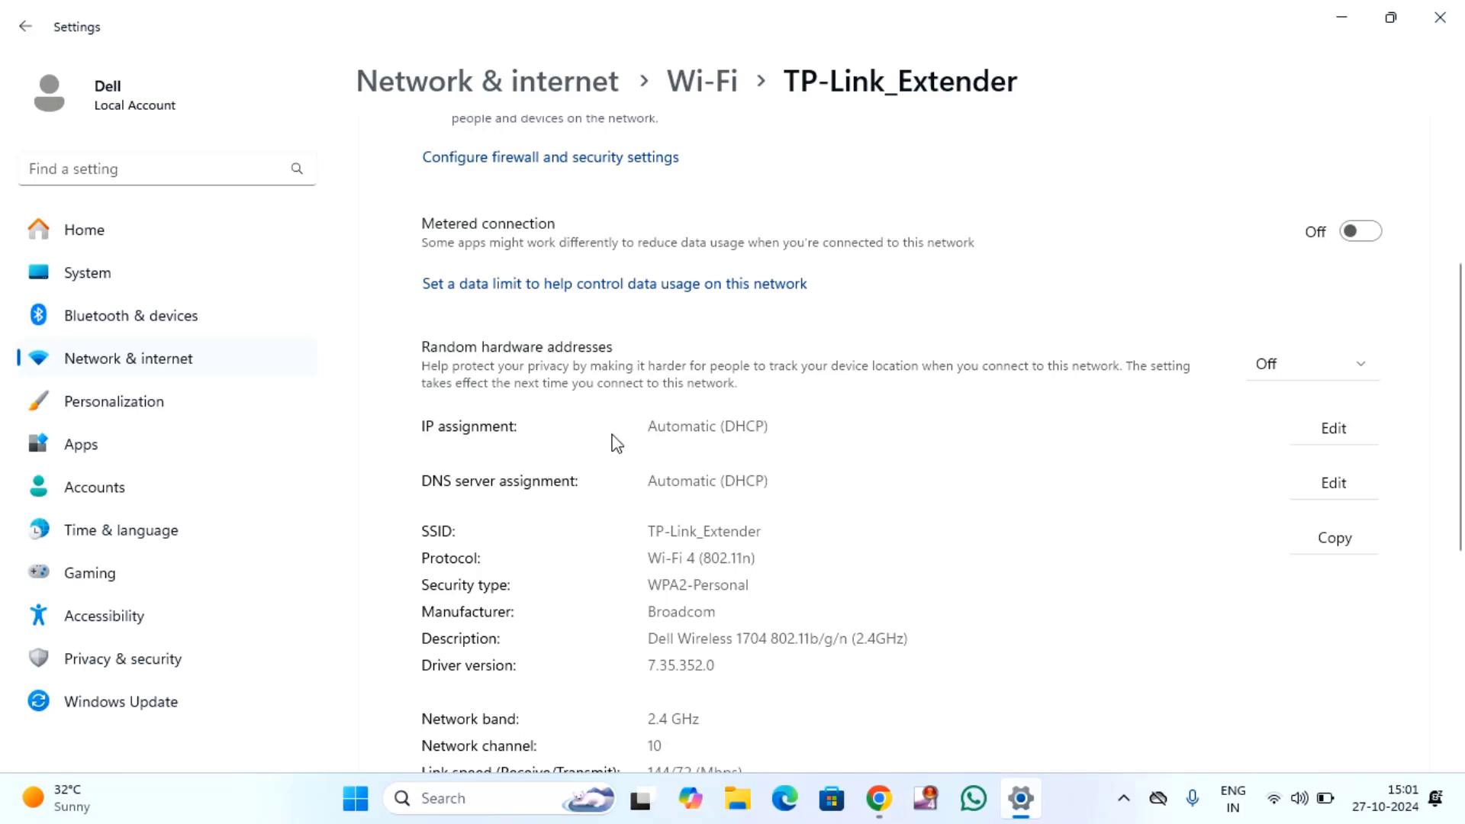
Set the network's IP assignment to Automatic (DHCP) and save it
click(1338, 430)
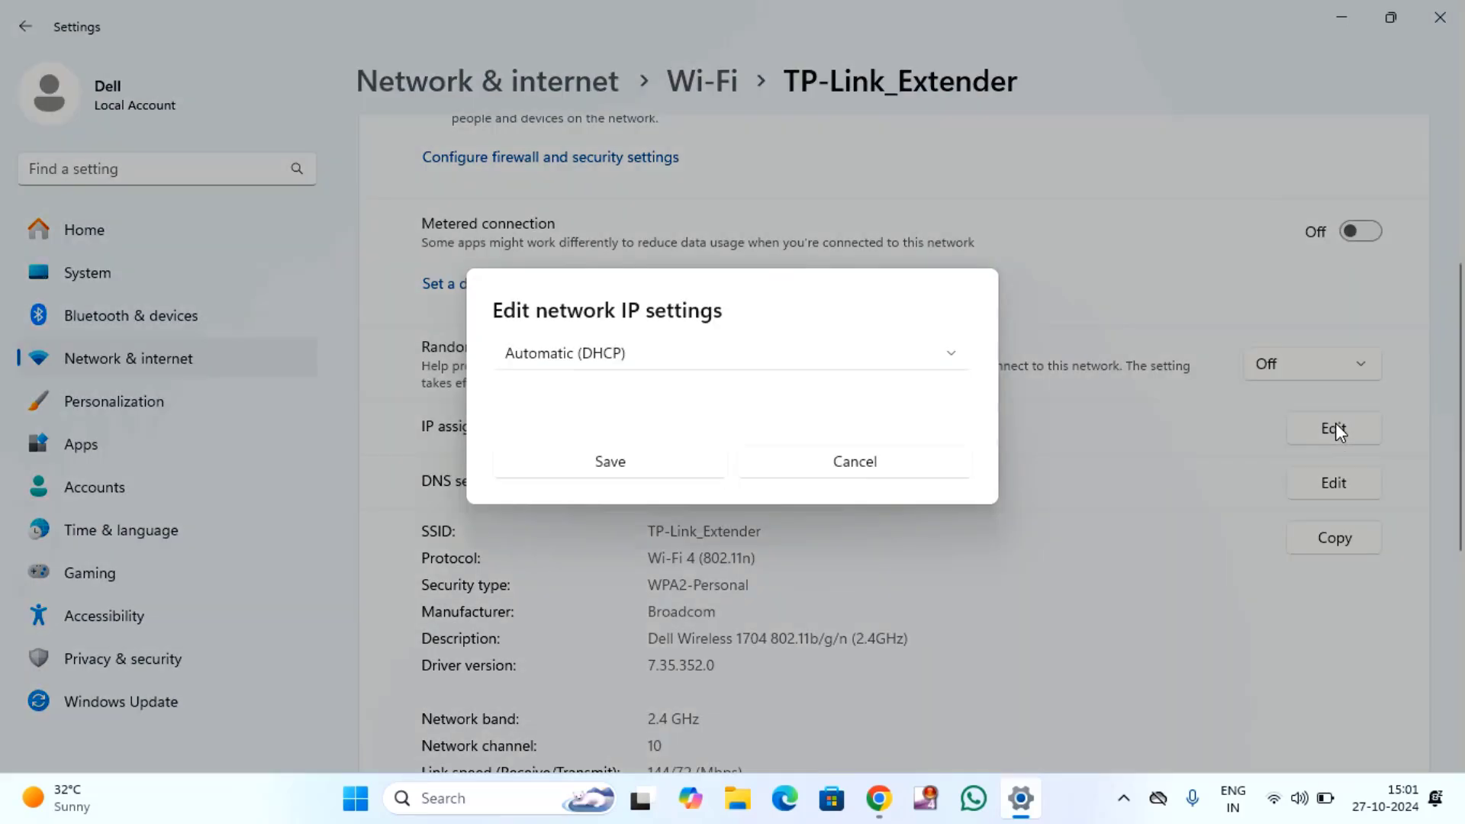
click(661, 356)
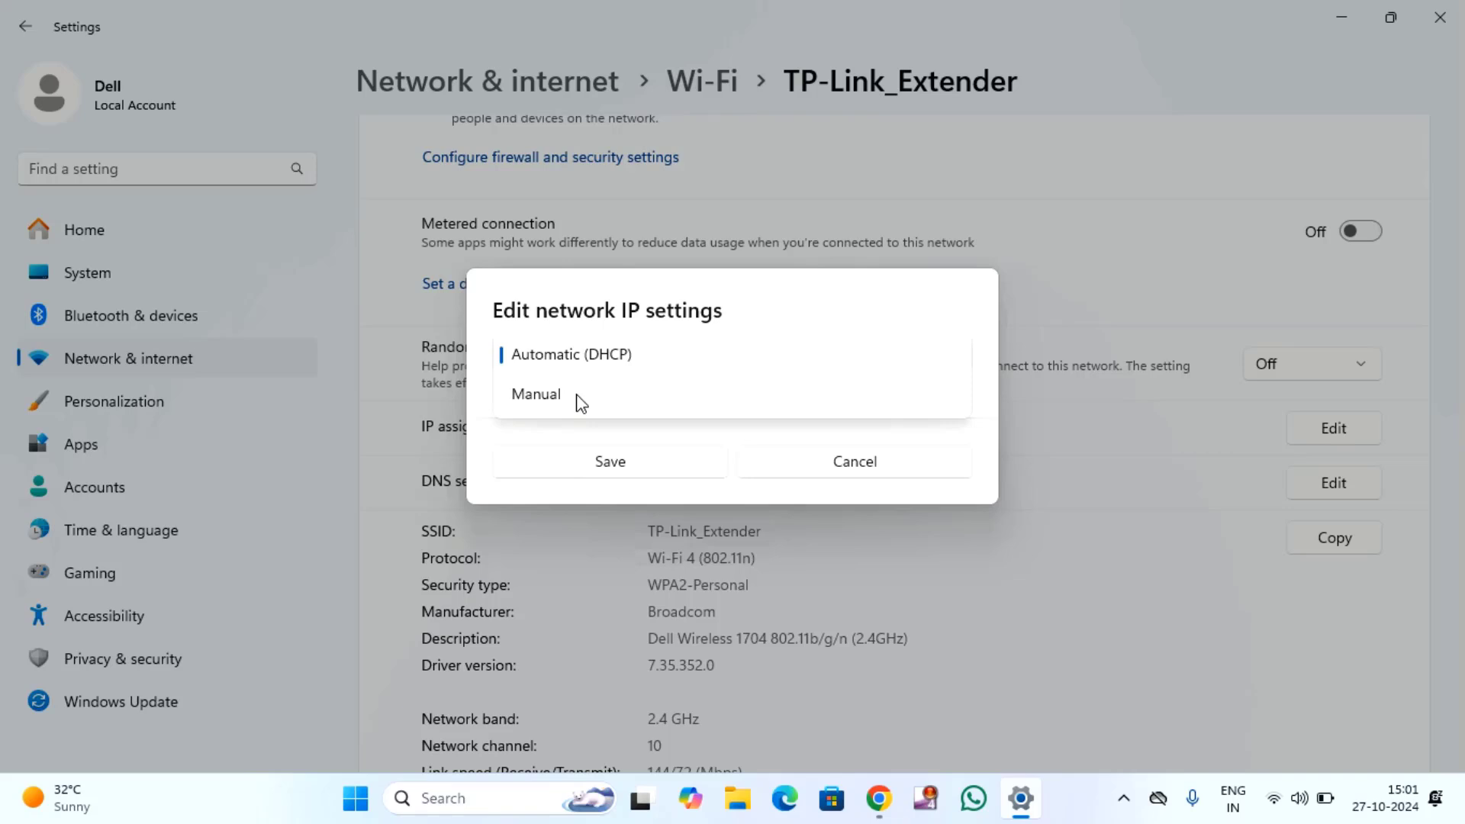
click(616, 362)
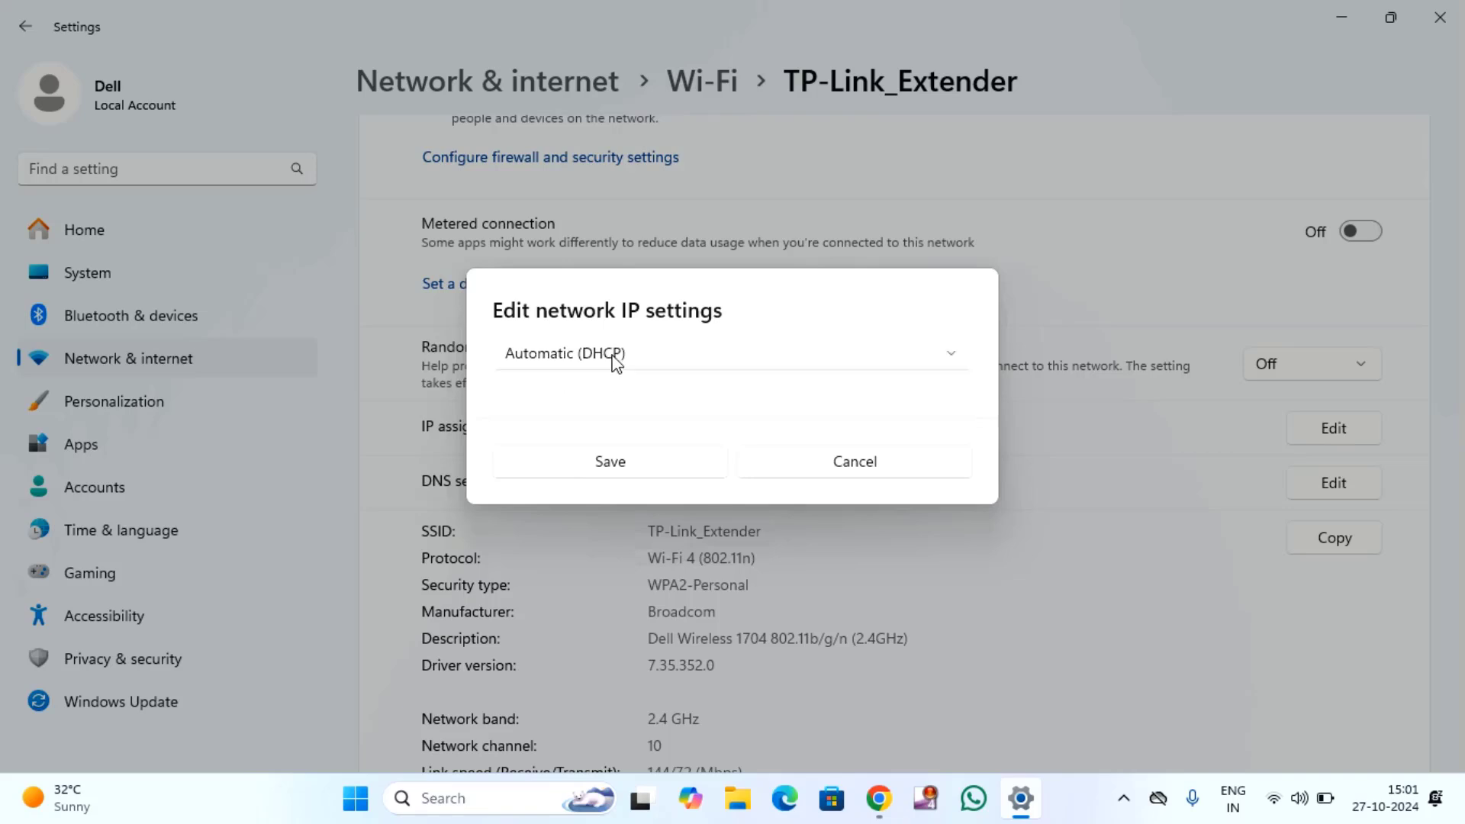
click(620, 466)
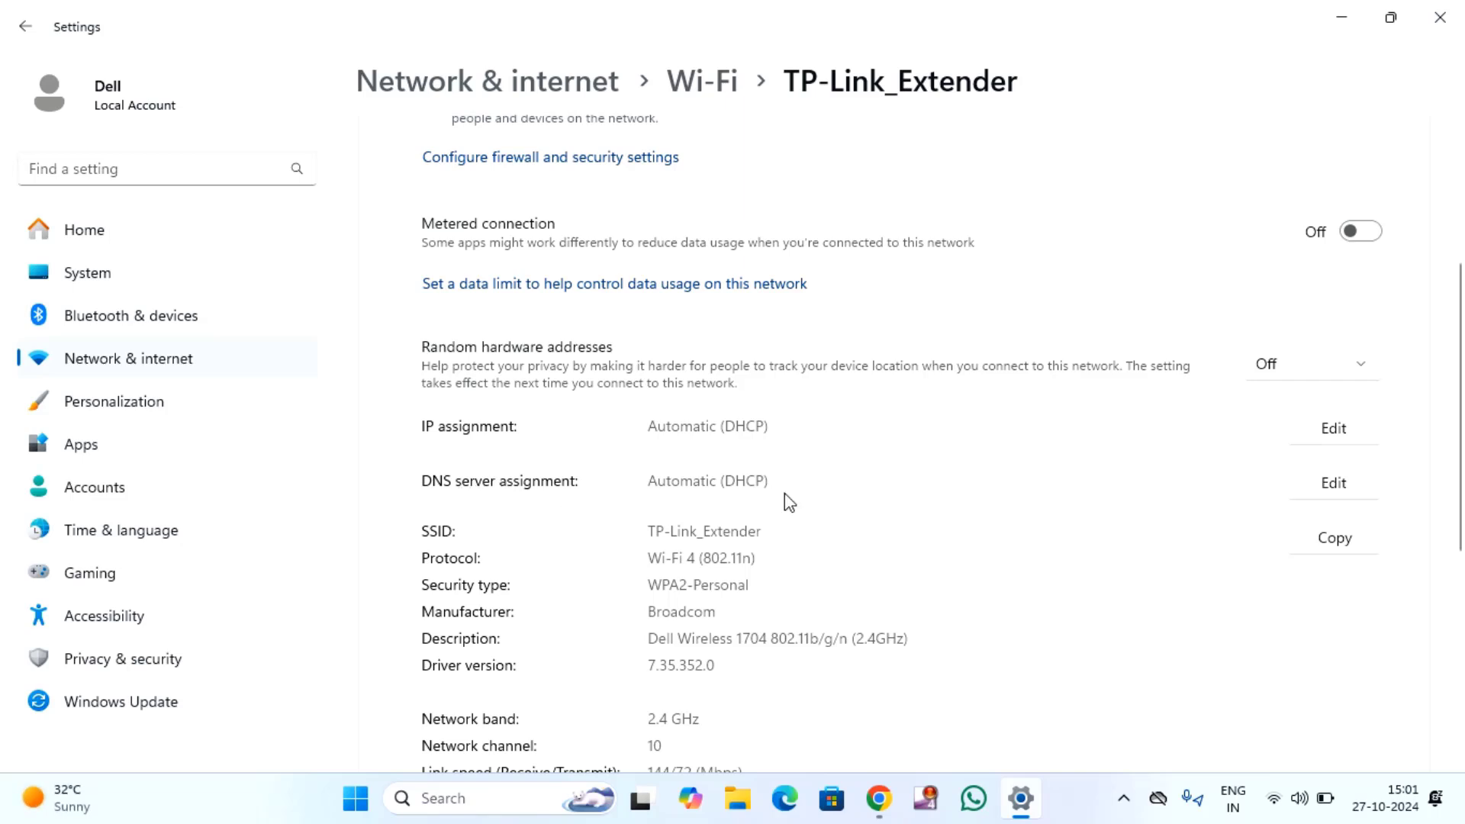
Set the network's DNS server assignment to Automatic (DHCP), save it and close Settings
click(1328, 494)
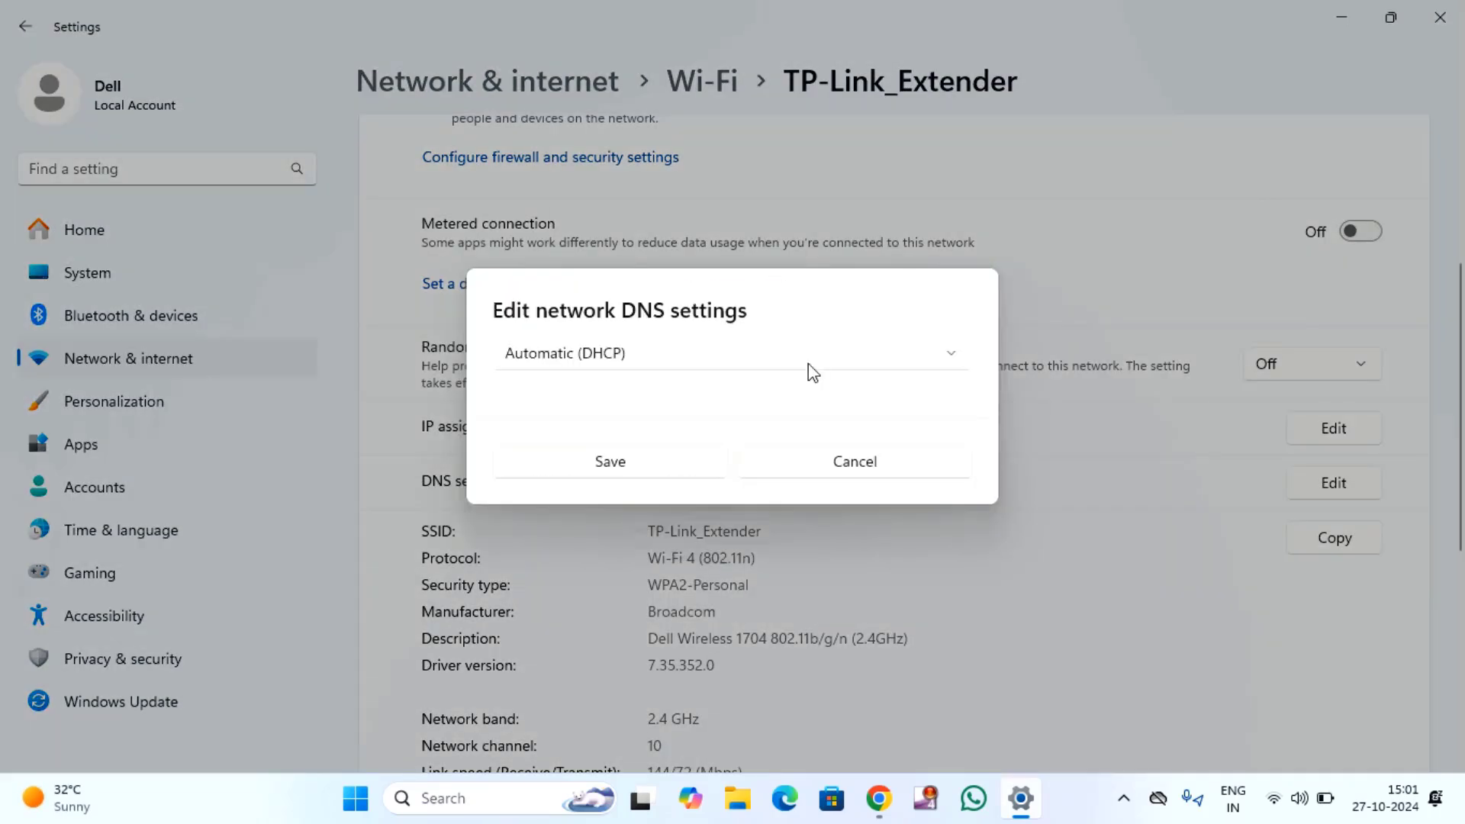
click(660, 366)
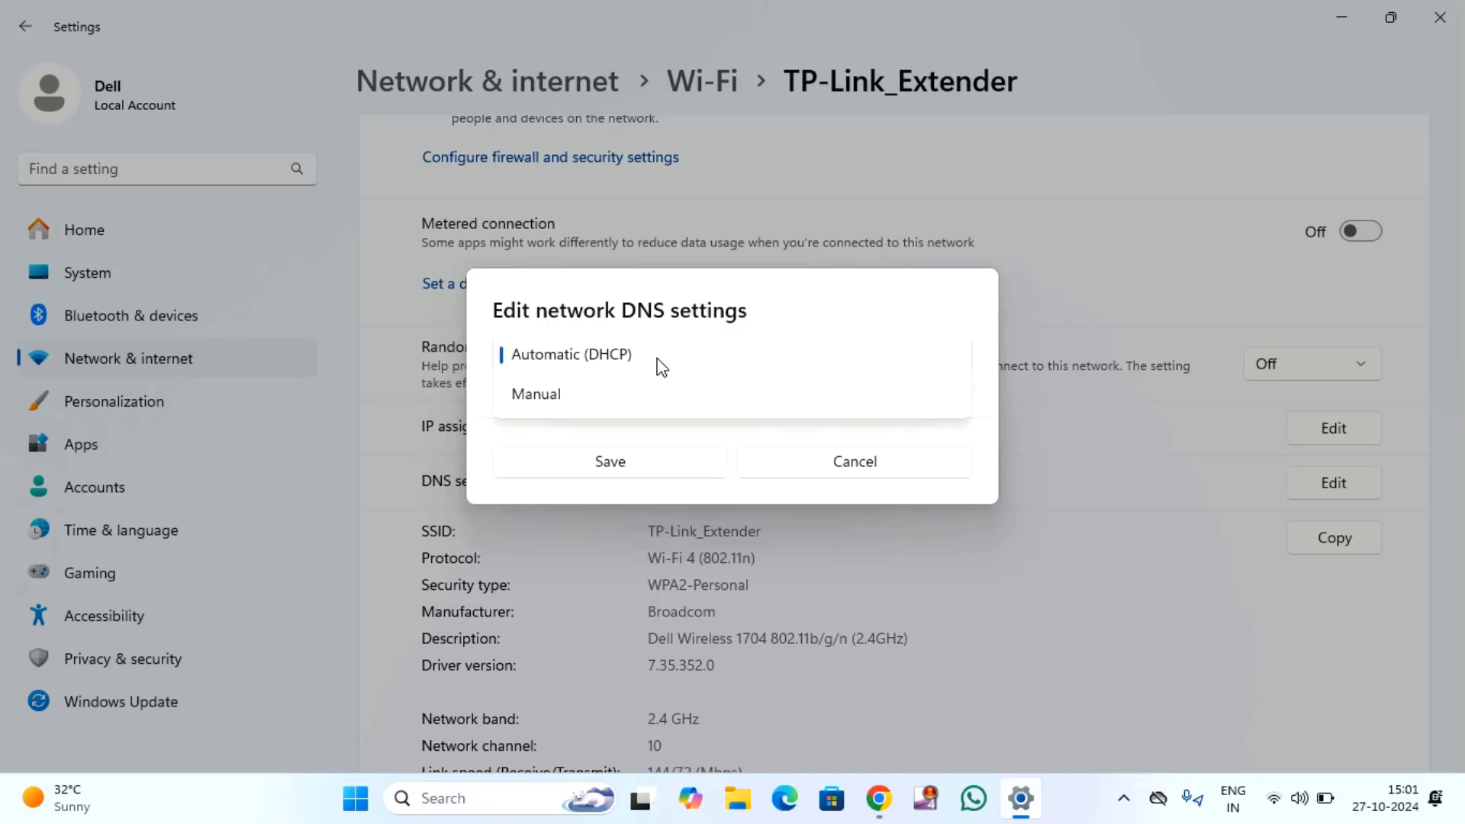
click(626, 365)
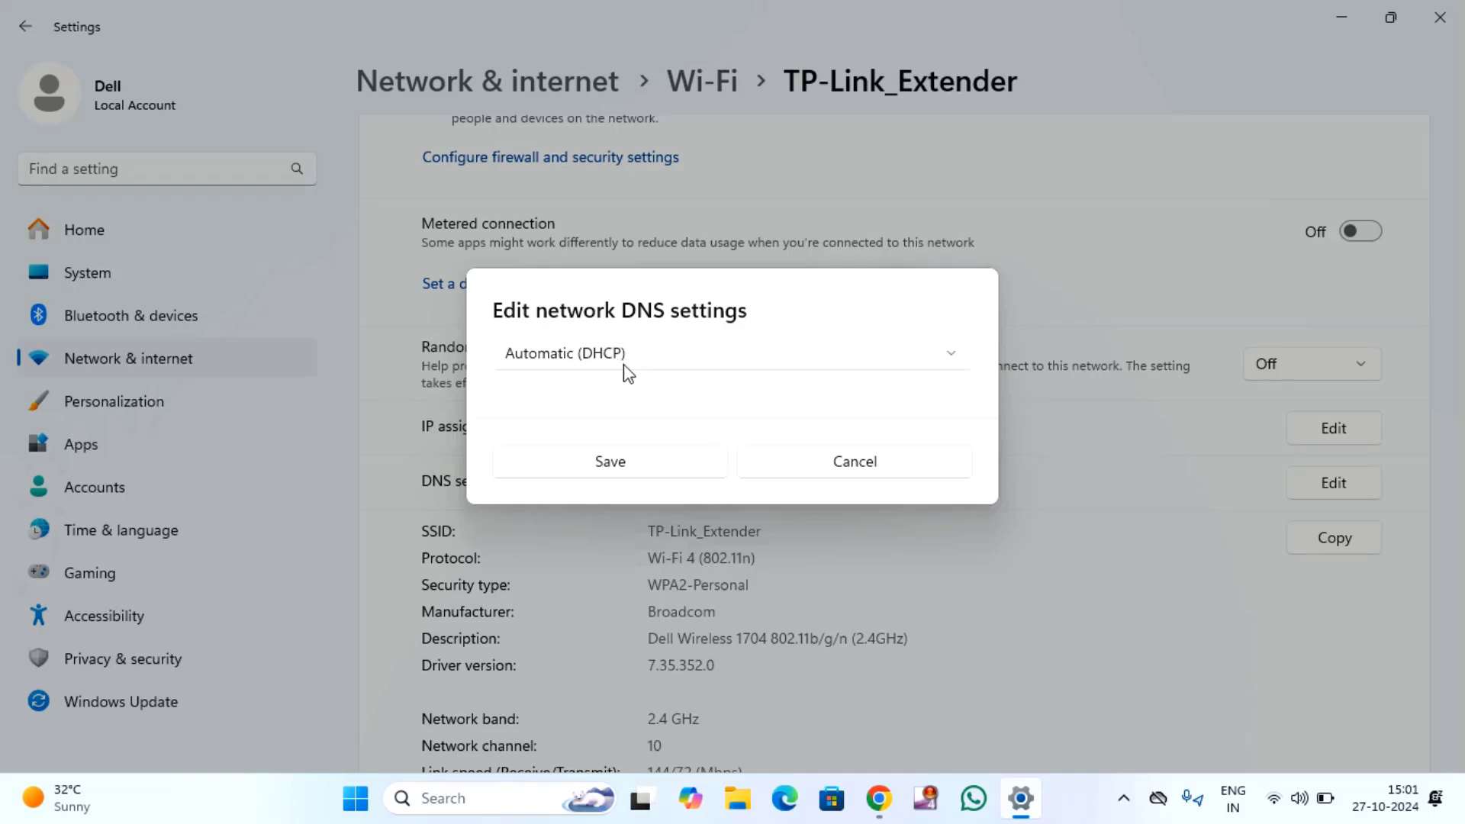
click(615, 469)
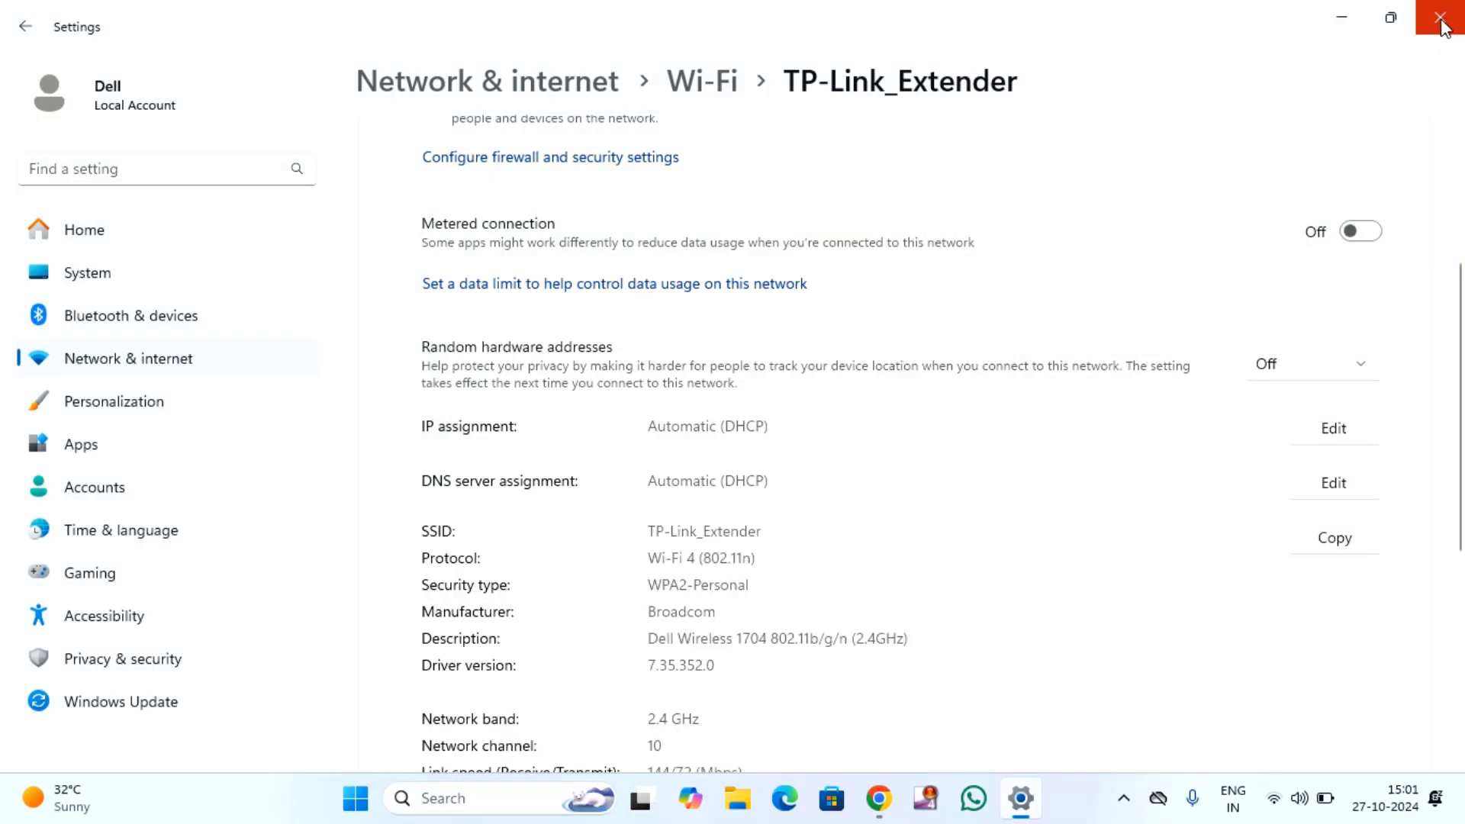
click(1442, 24)
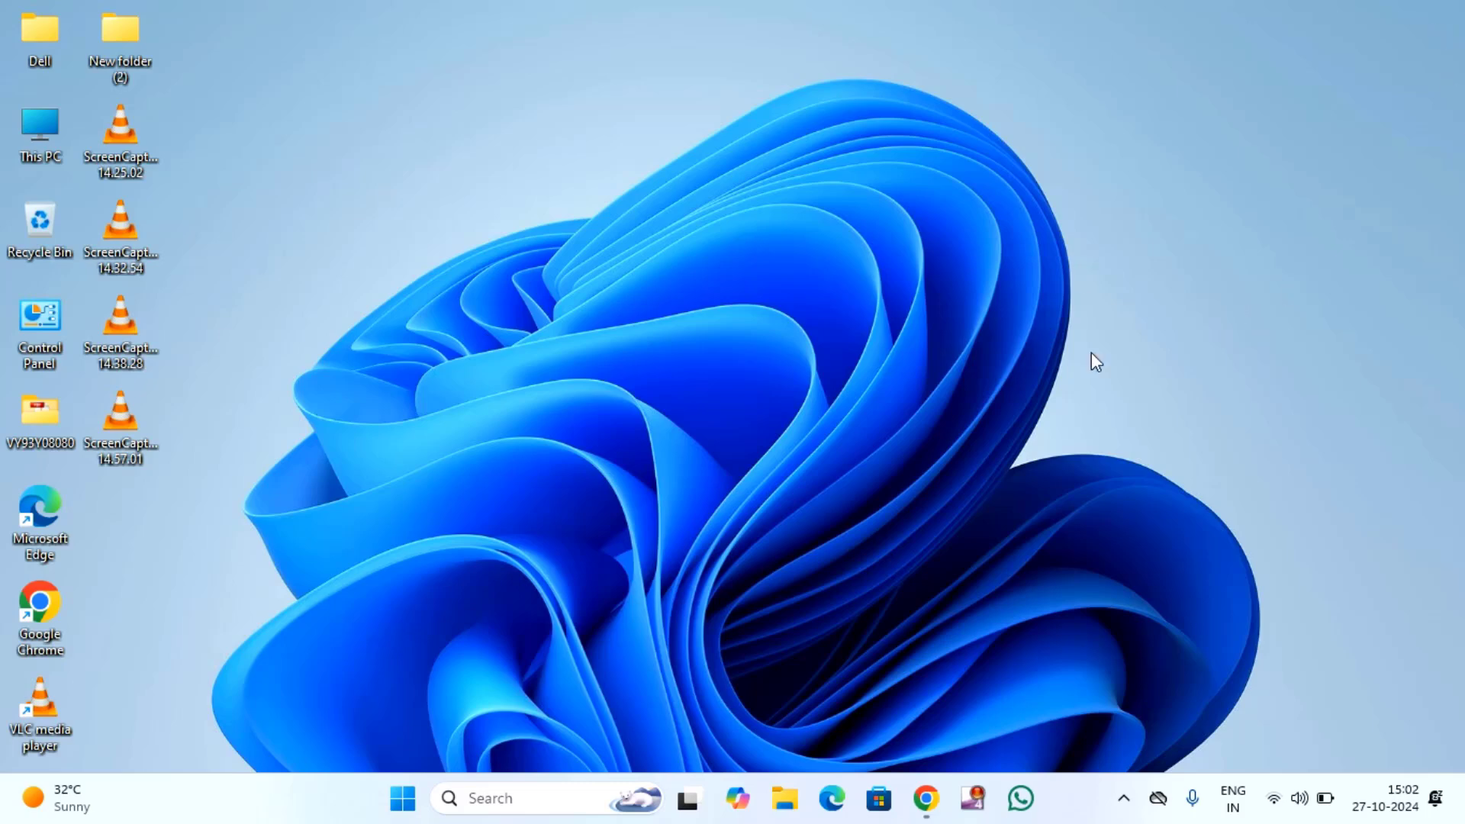
Open the properties of the Dell Wireless 1704 802.11b/g/n (2.4GHz) network adapter in Device Manager
right_click(404, 801)
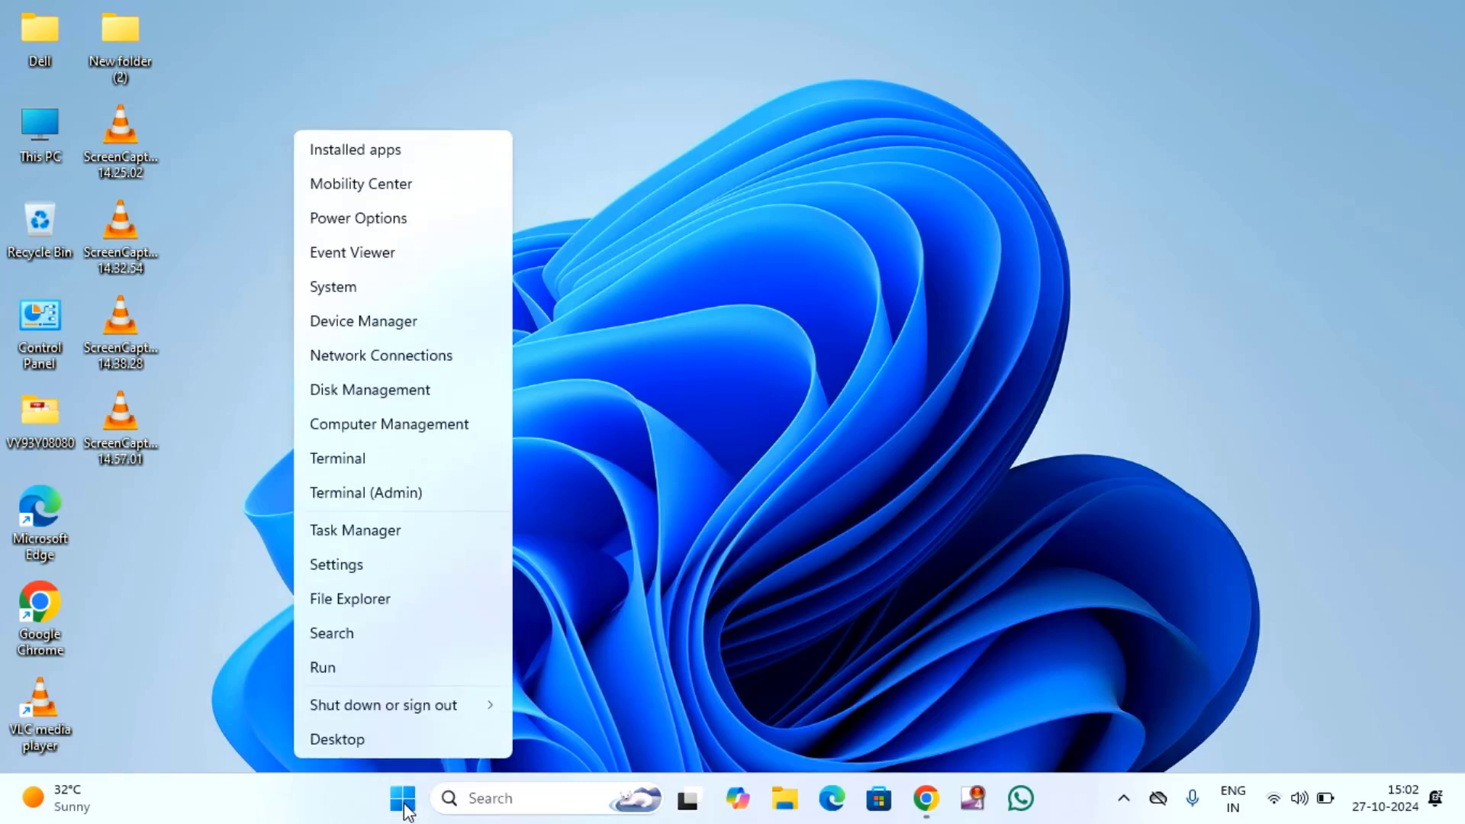
click(349, 324)
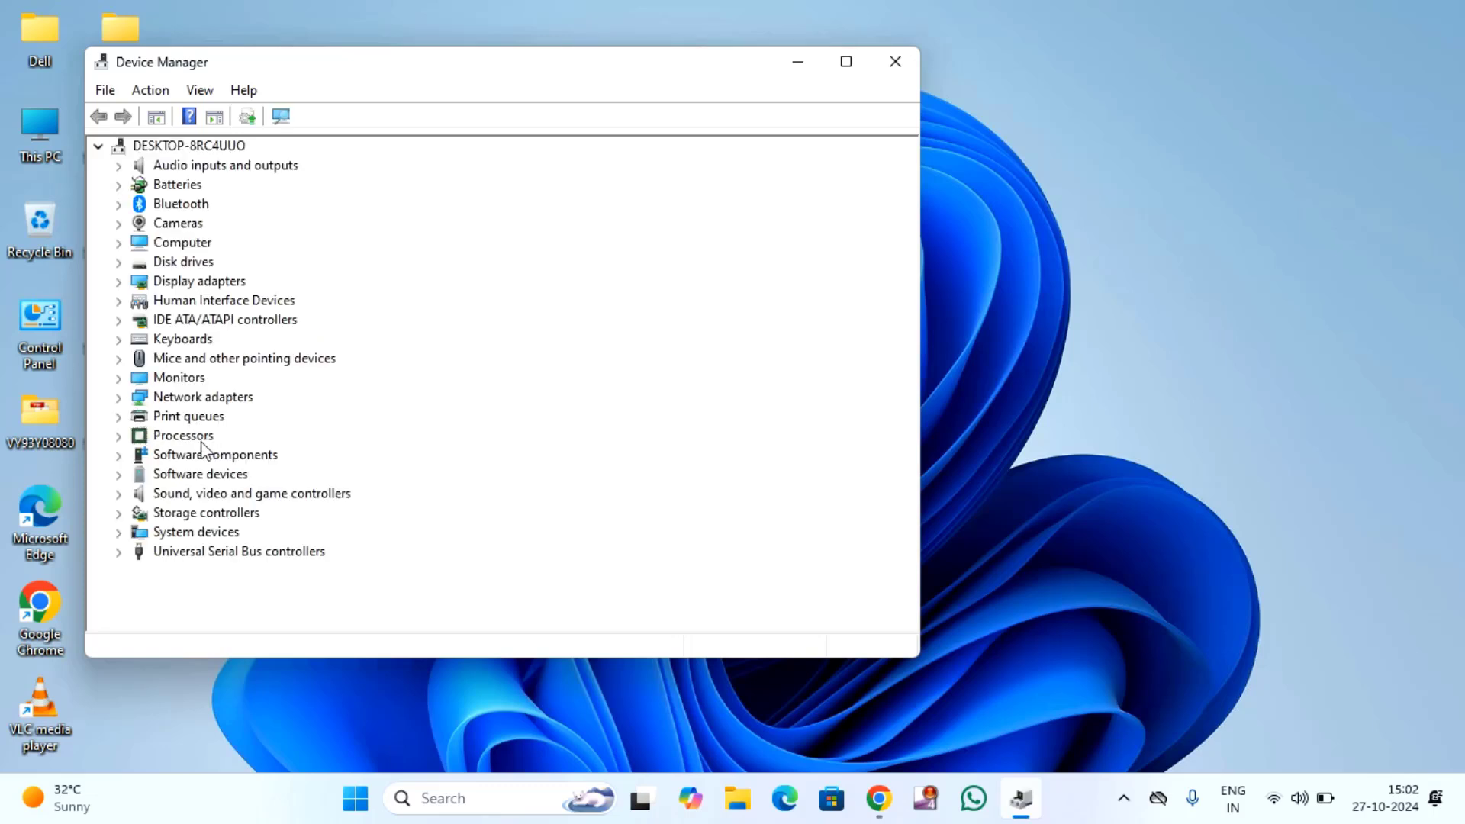
double_click(199, 402)
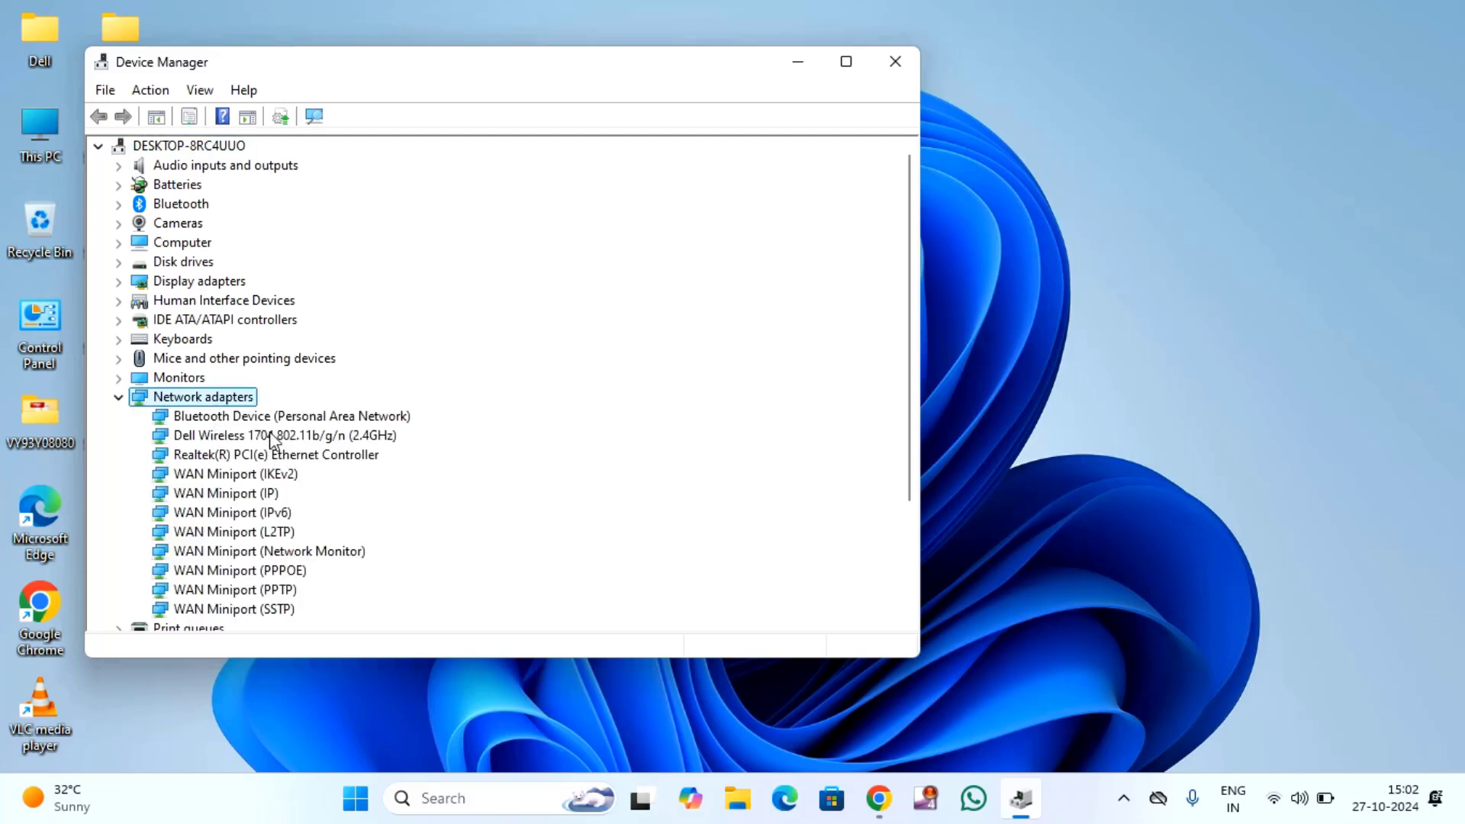
click(238, 441)
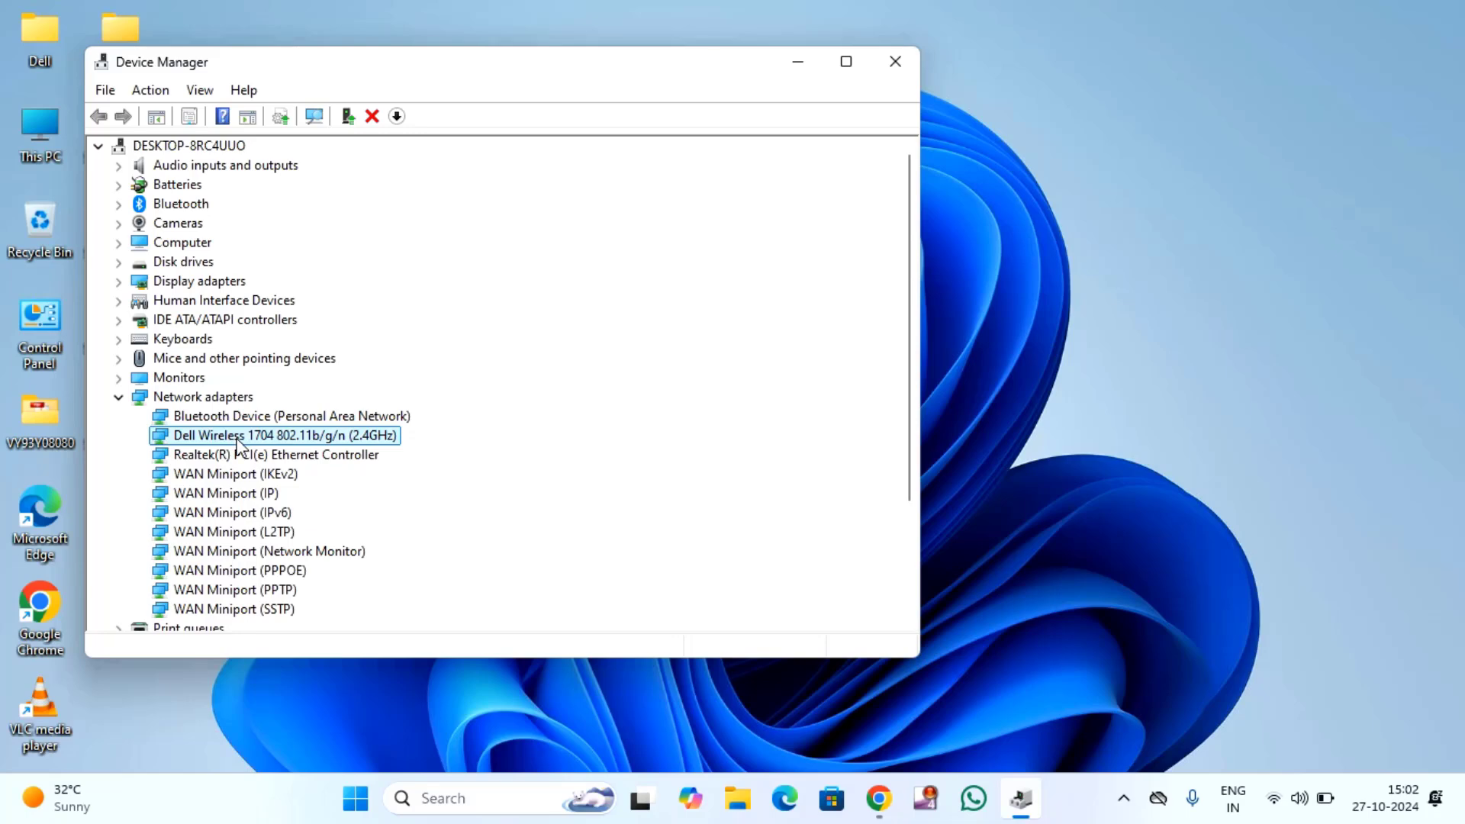
right_click(243, 441)
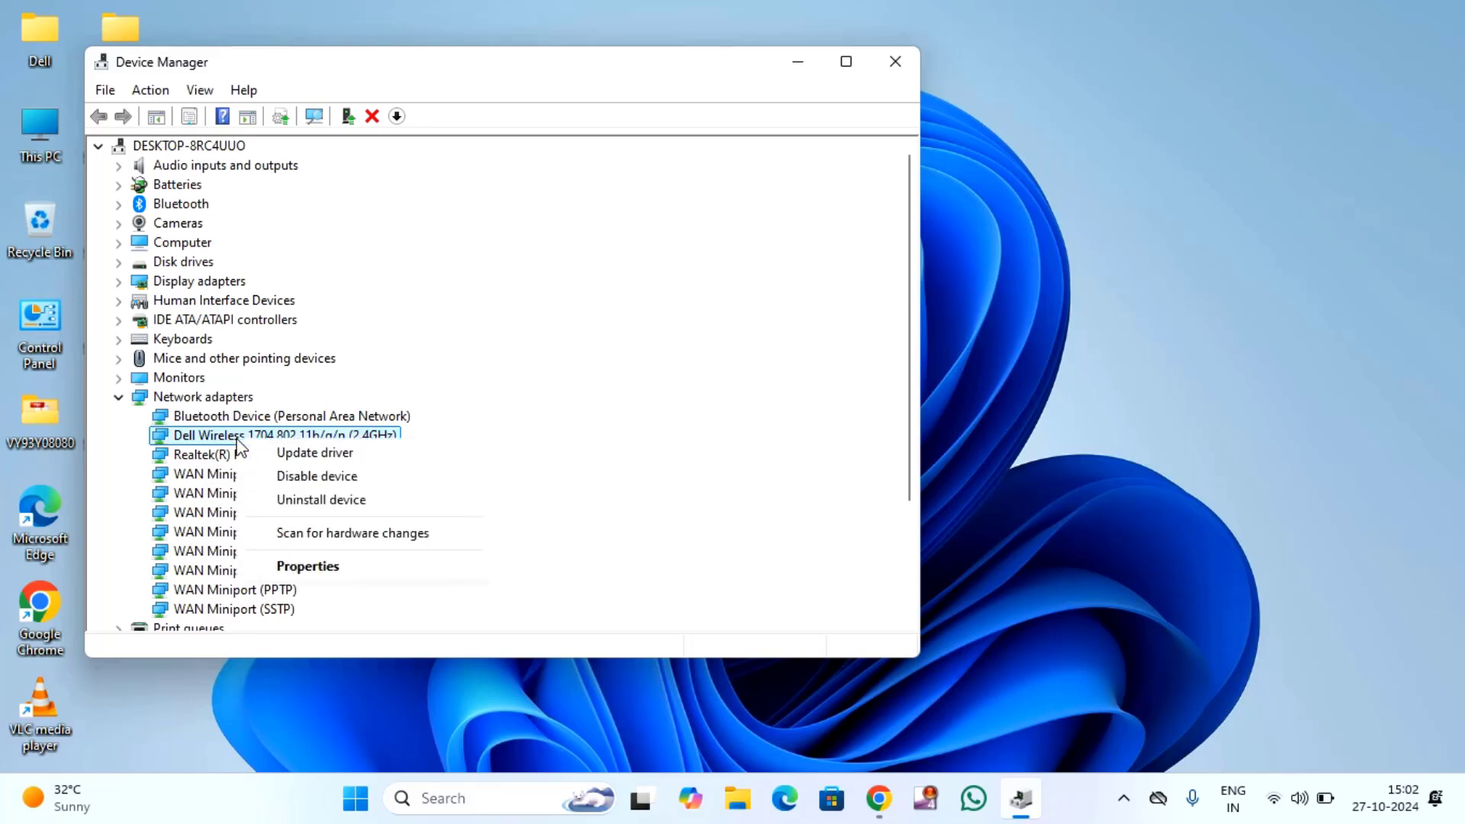
click(314, 563)
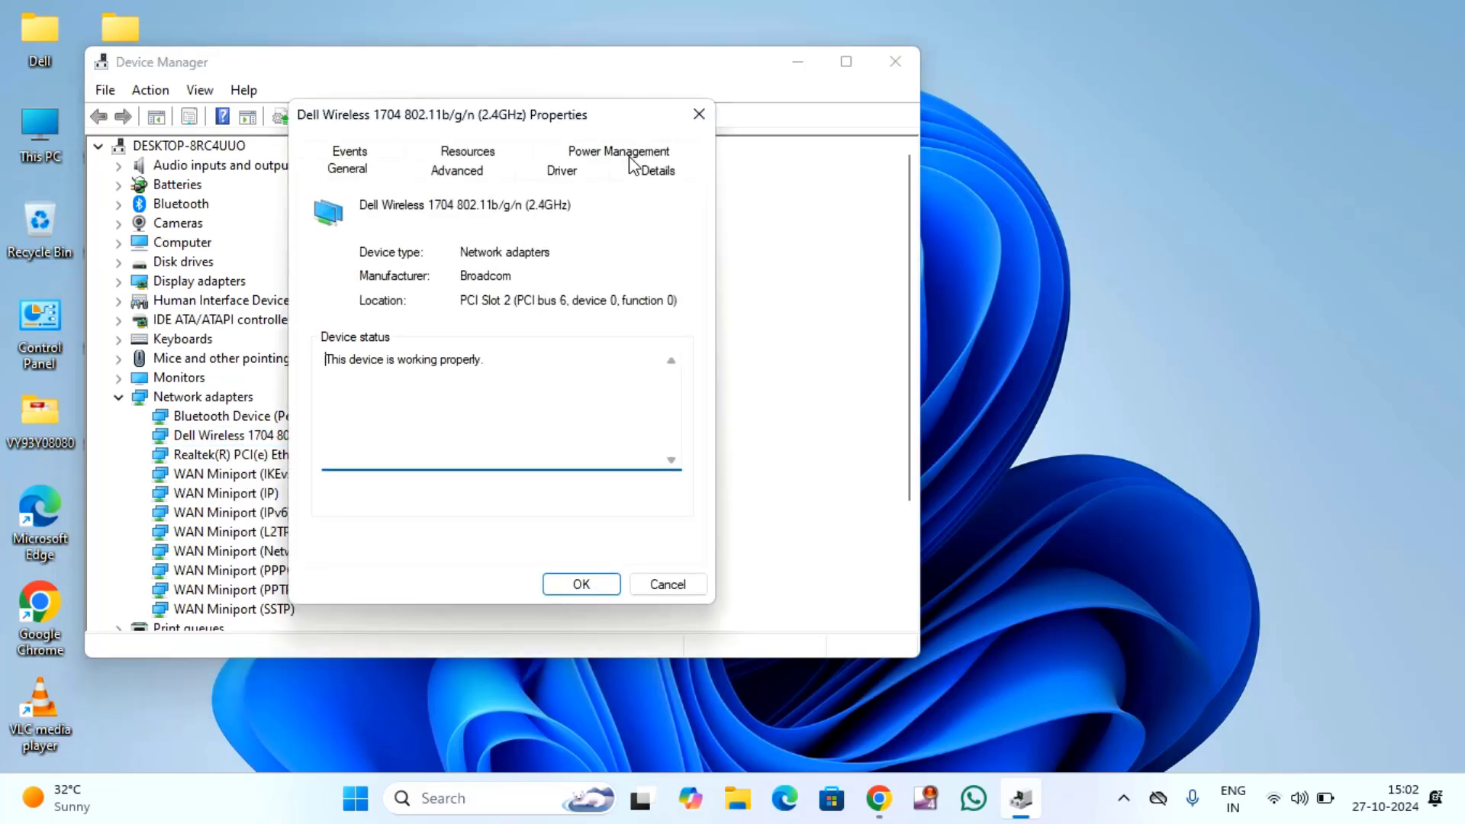
Disable the adapter's power management option allowing the computer to turn it off to save power, apply it and close Device Manager
click(620, 152)
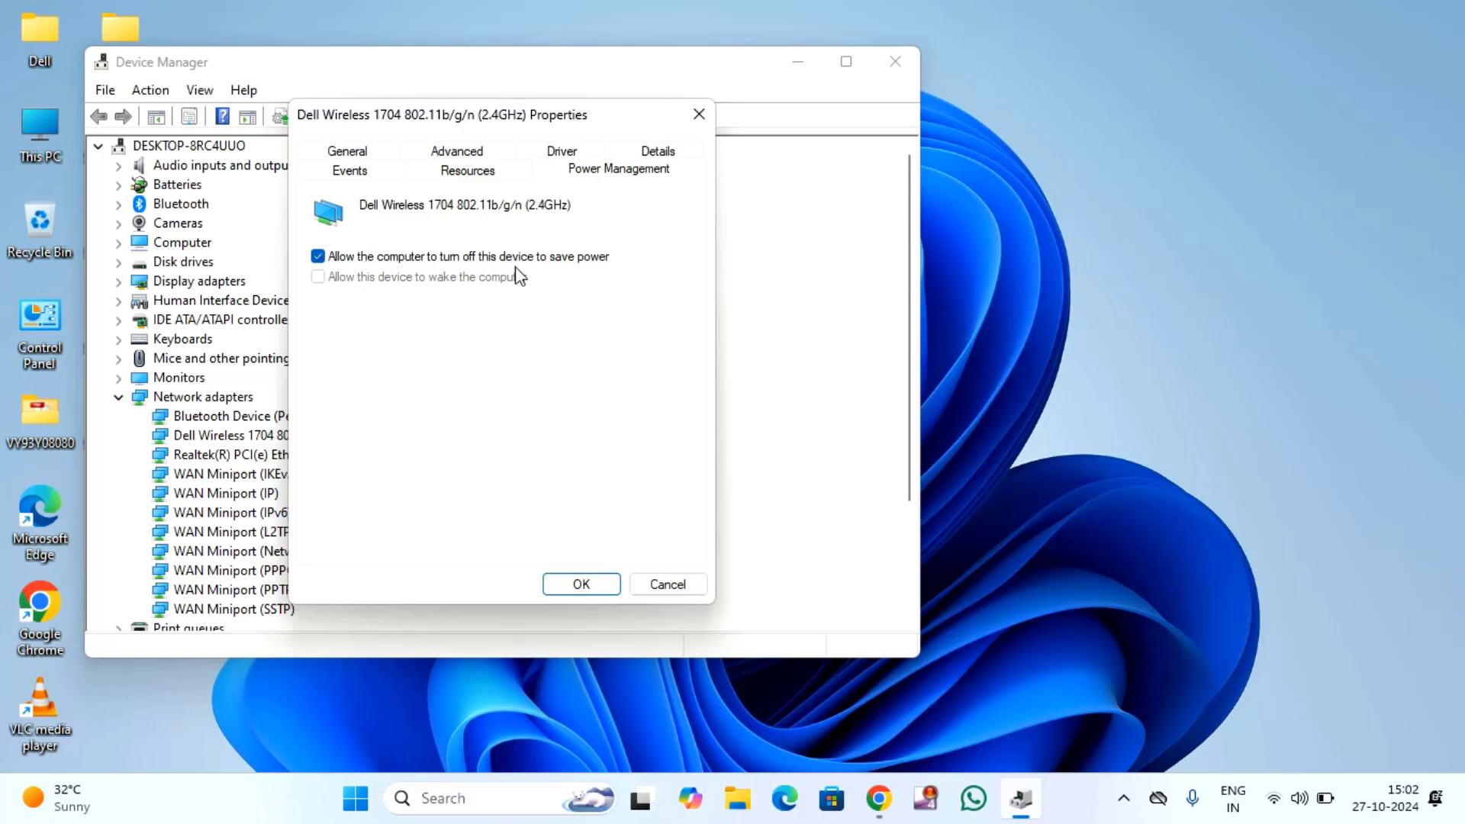
click(318, 258)
click(584, 584)
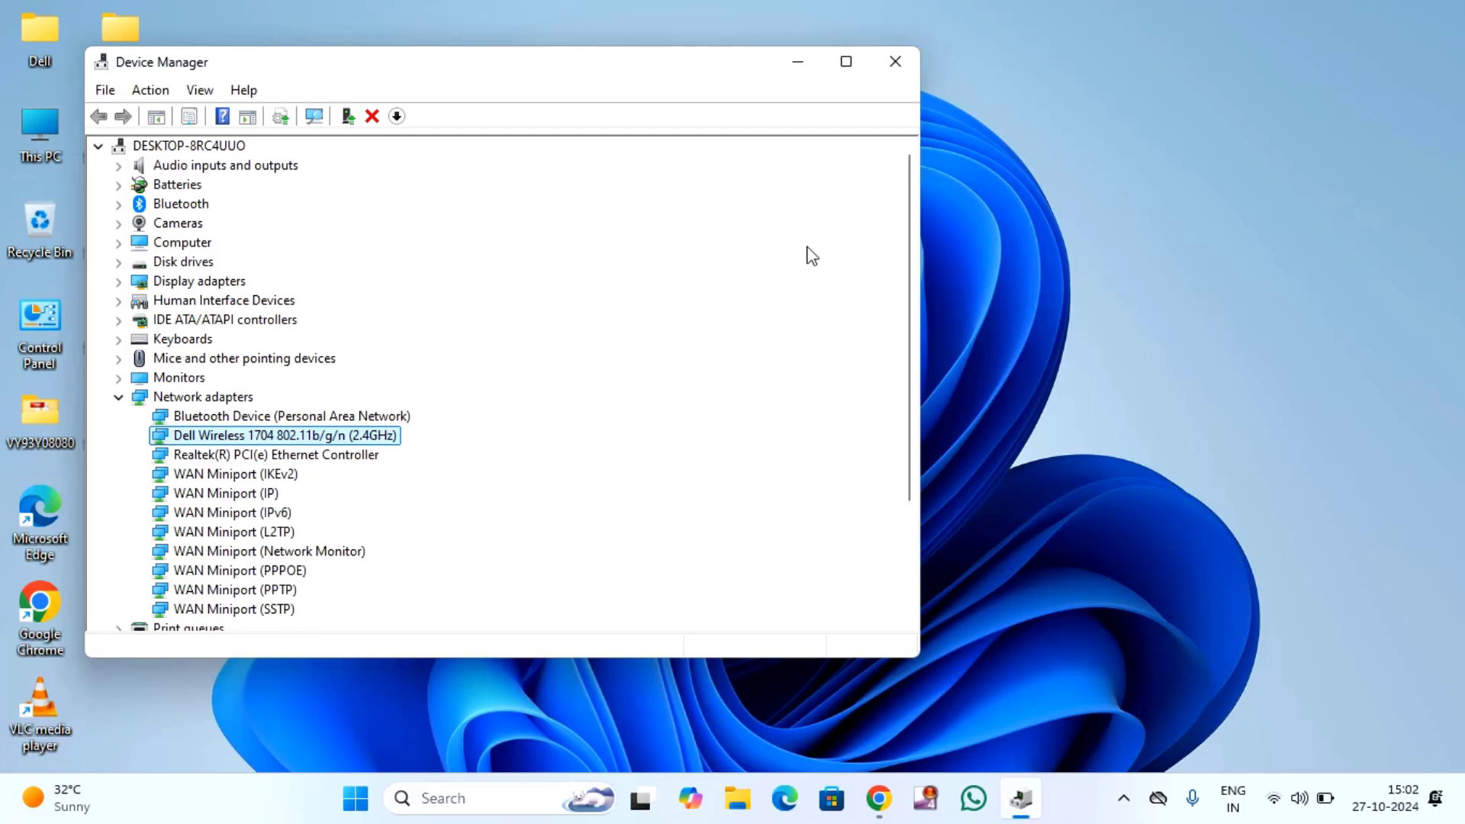
click(896, 63)
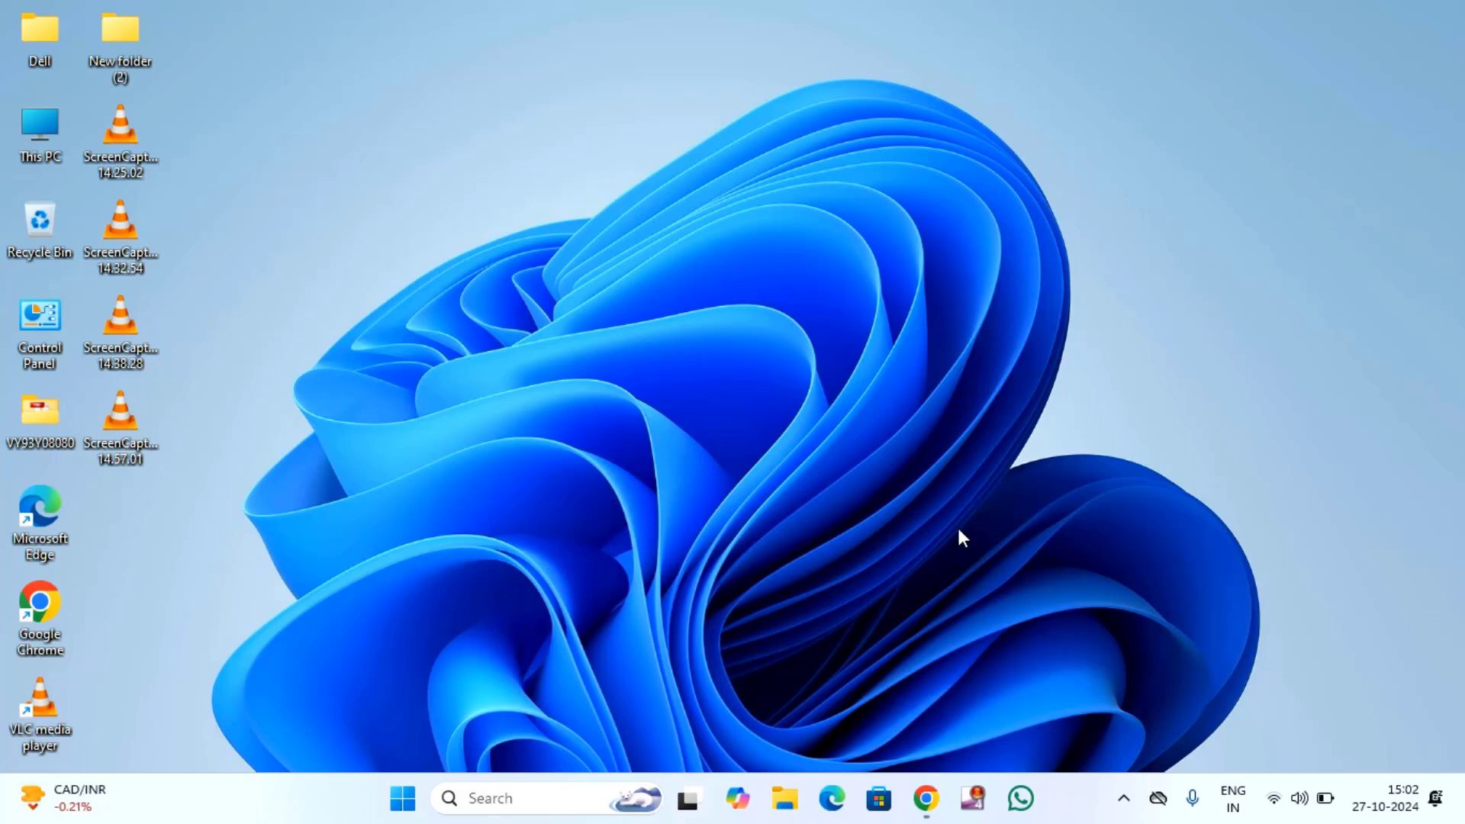
View the available actions for the connected TP-Link_Extender network in the Wi-Fi list, then dismiss them
click(1276, 802)
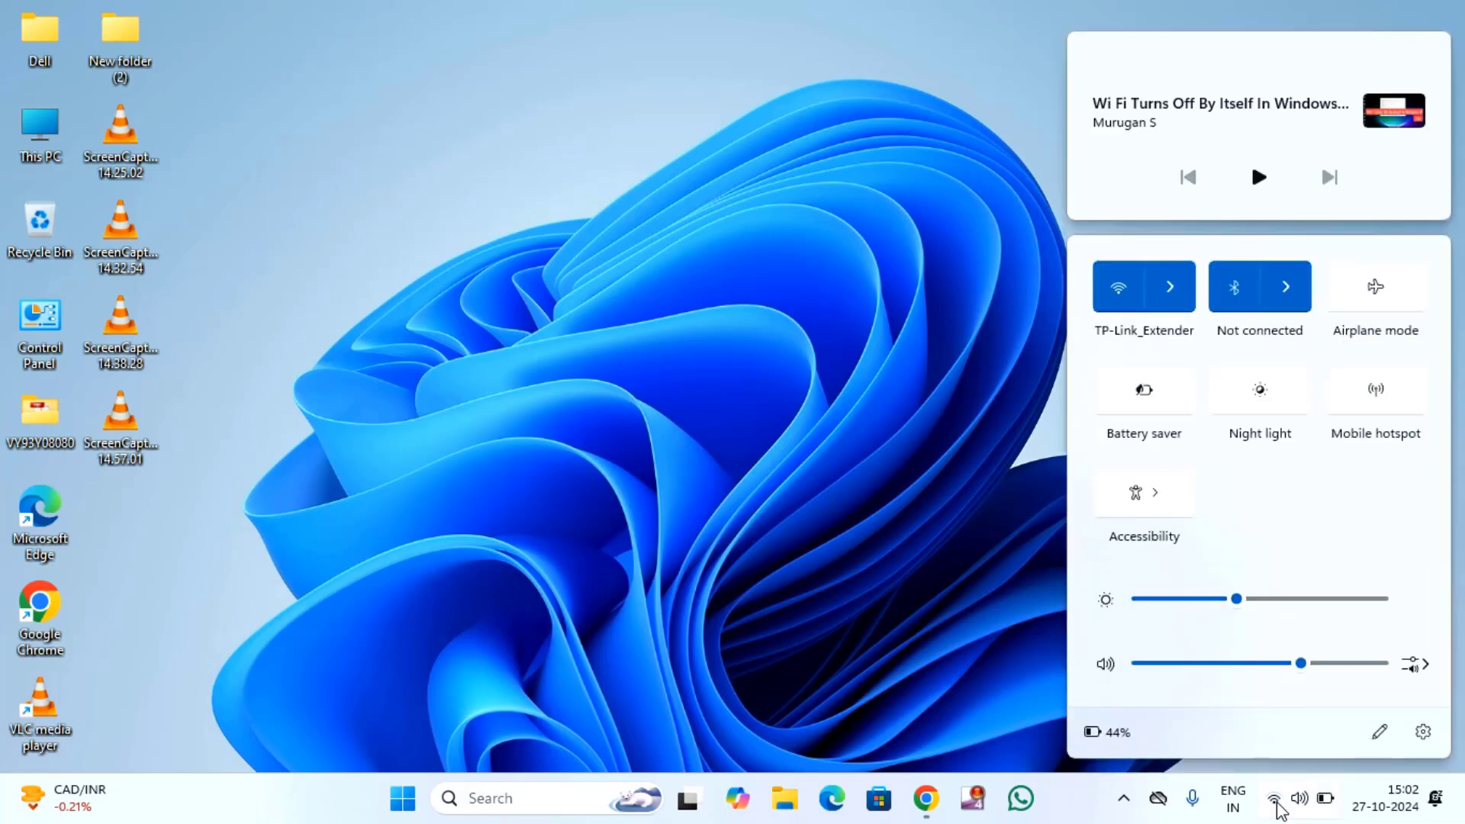
click(1167, 302)
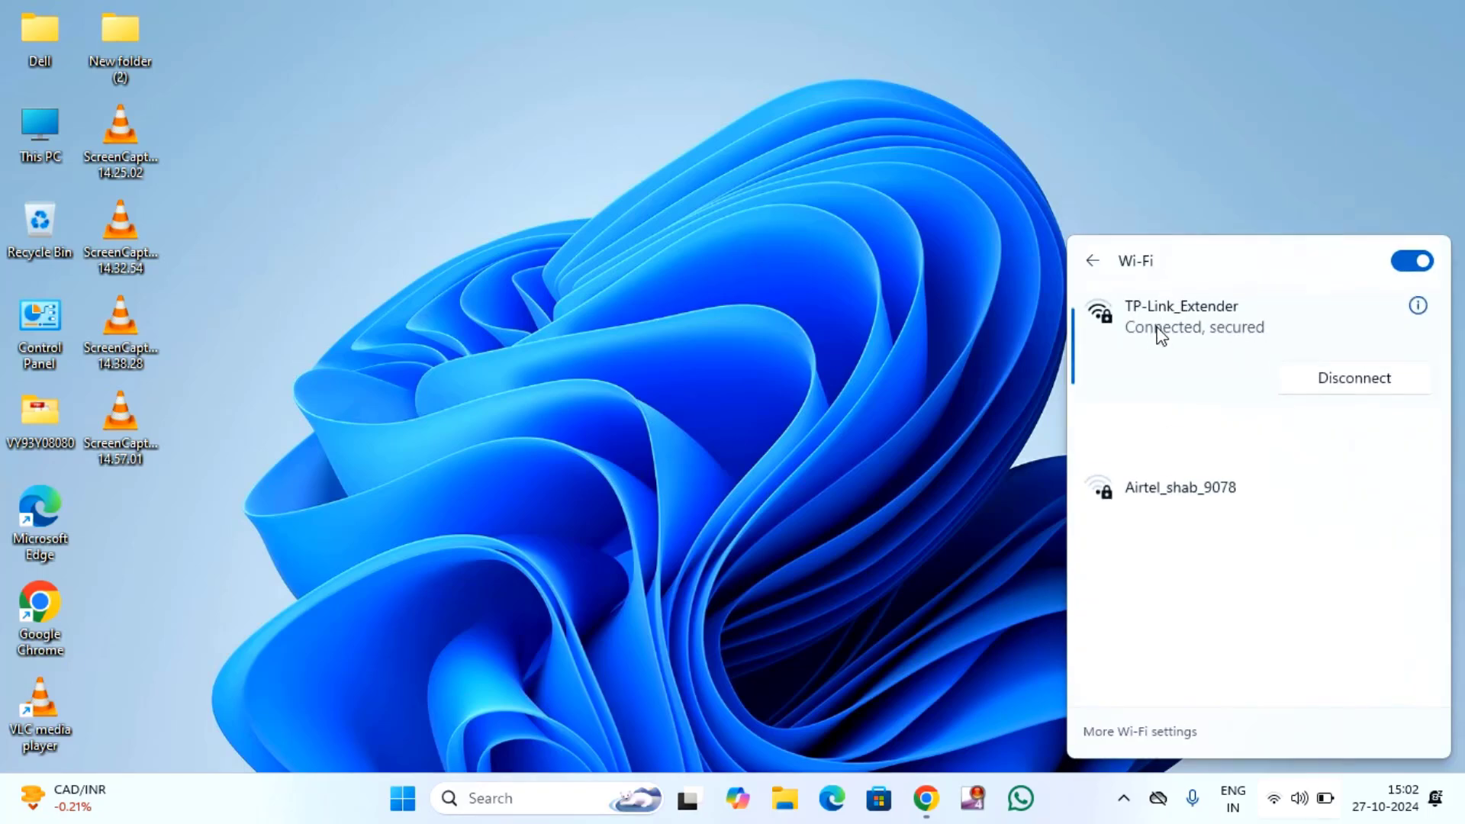
right_click(1159, 333)
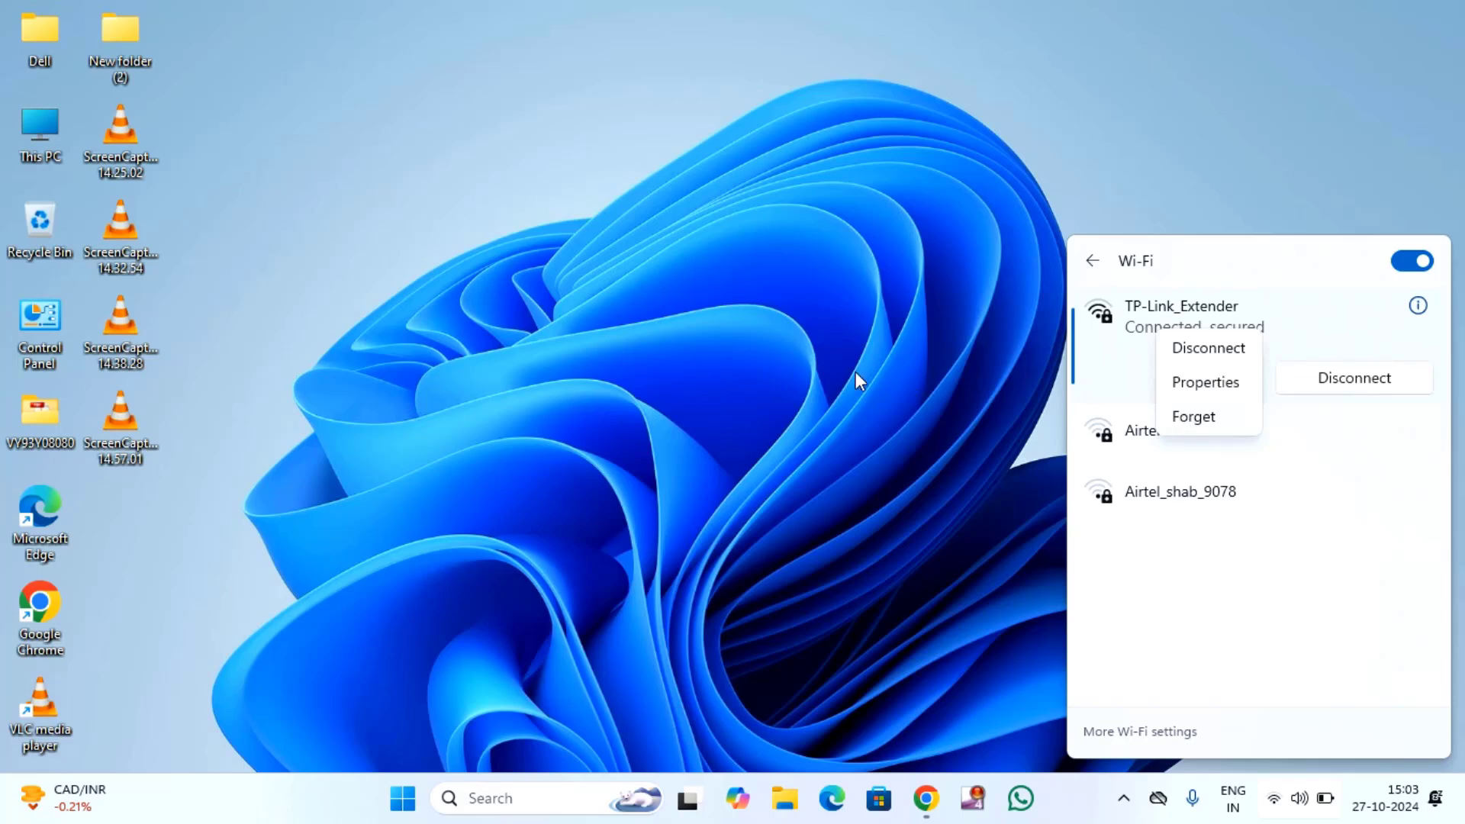
click(695, 418)
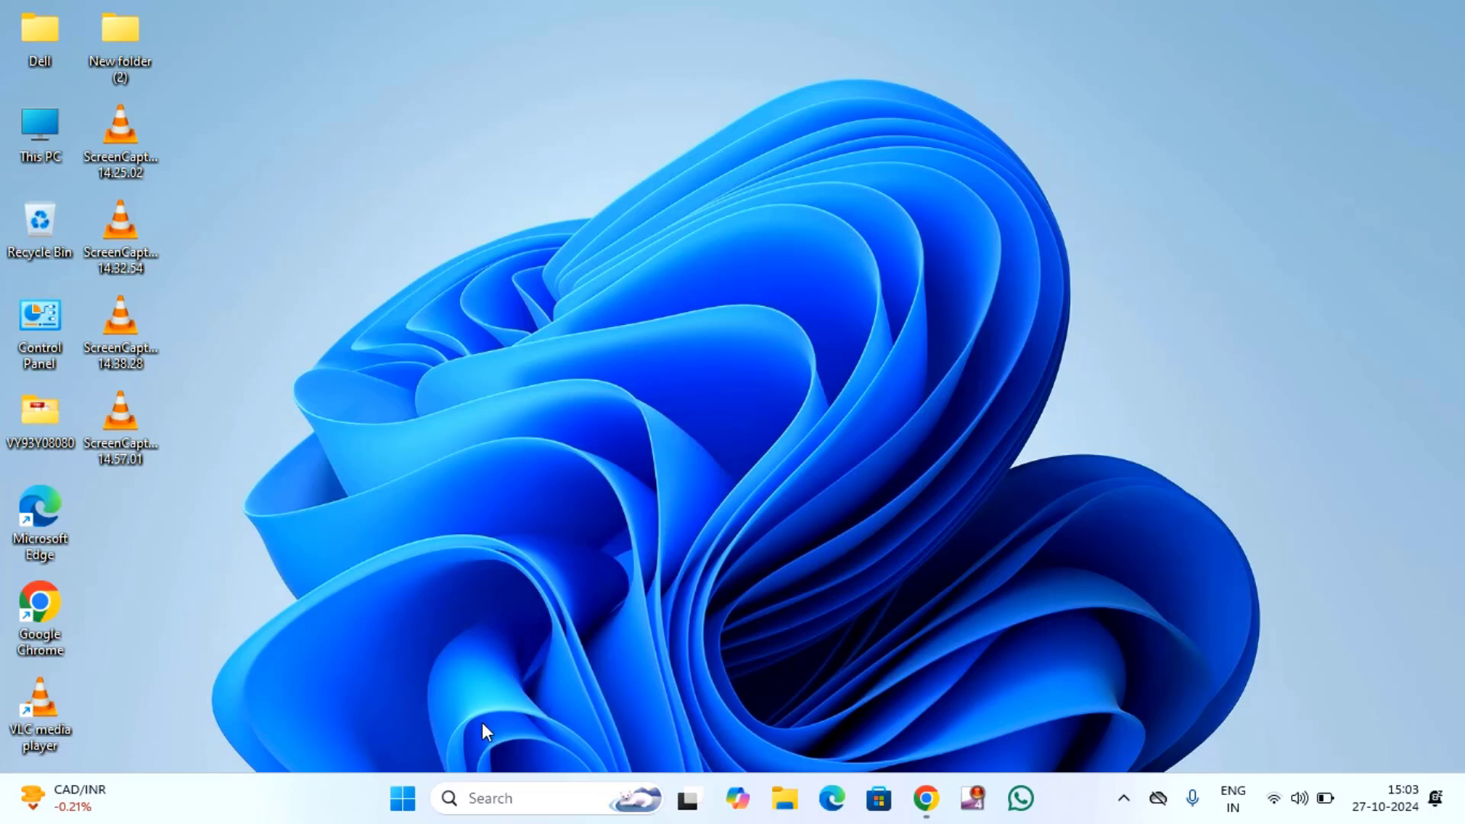
Search Windows for "servi" and open the Services console
click(405, 801)
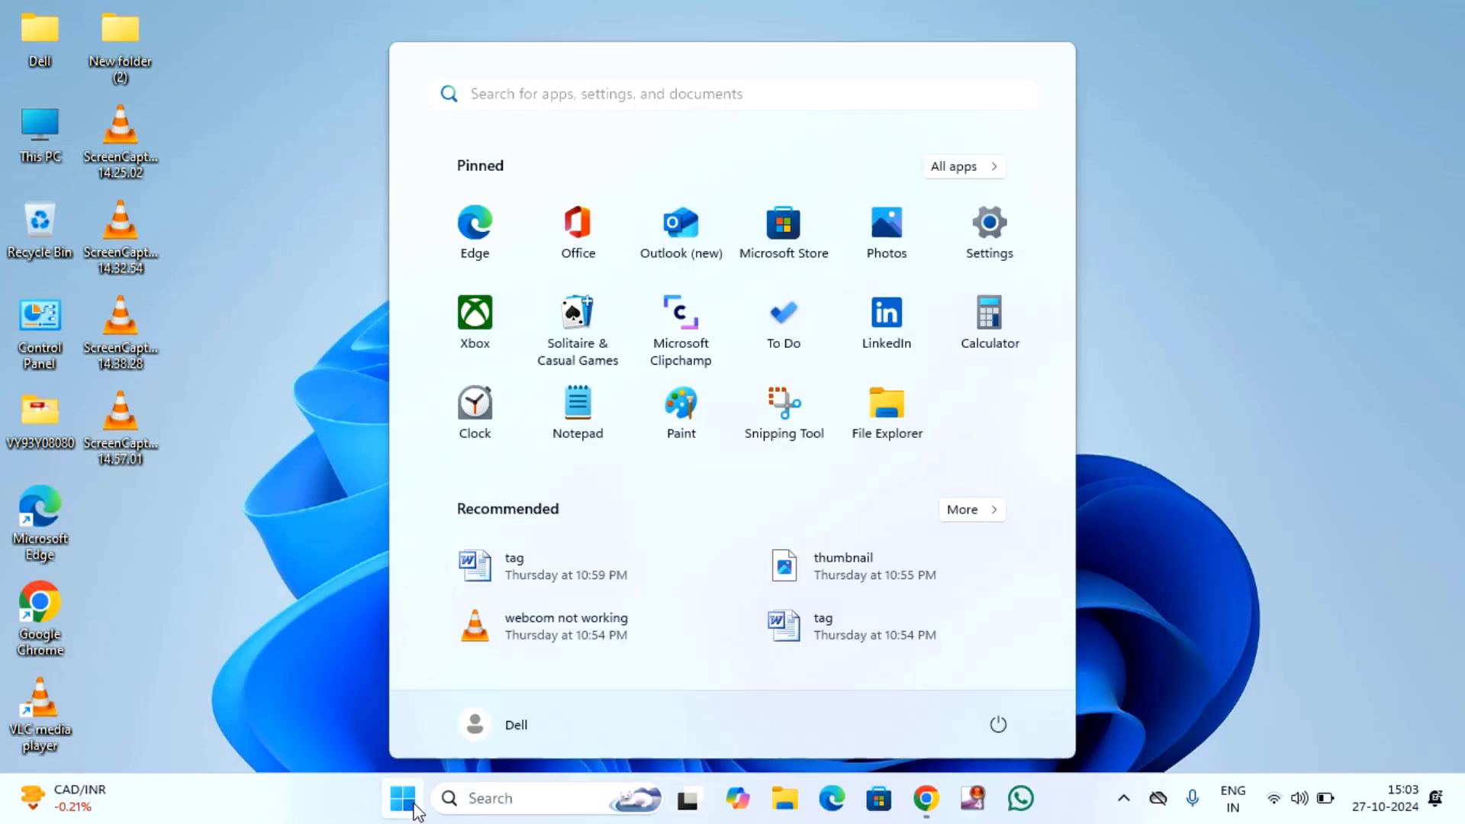
click(705, 95)
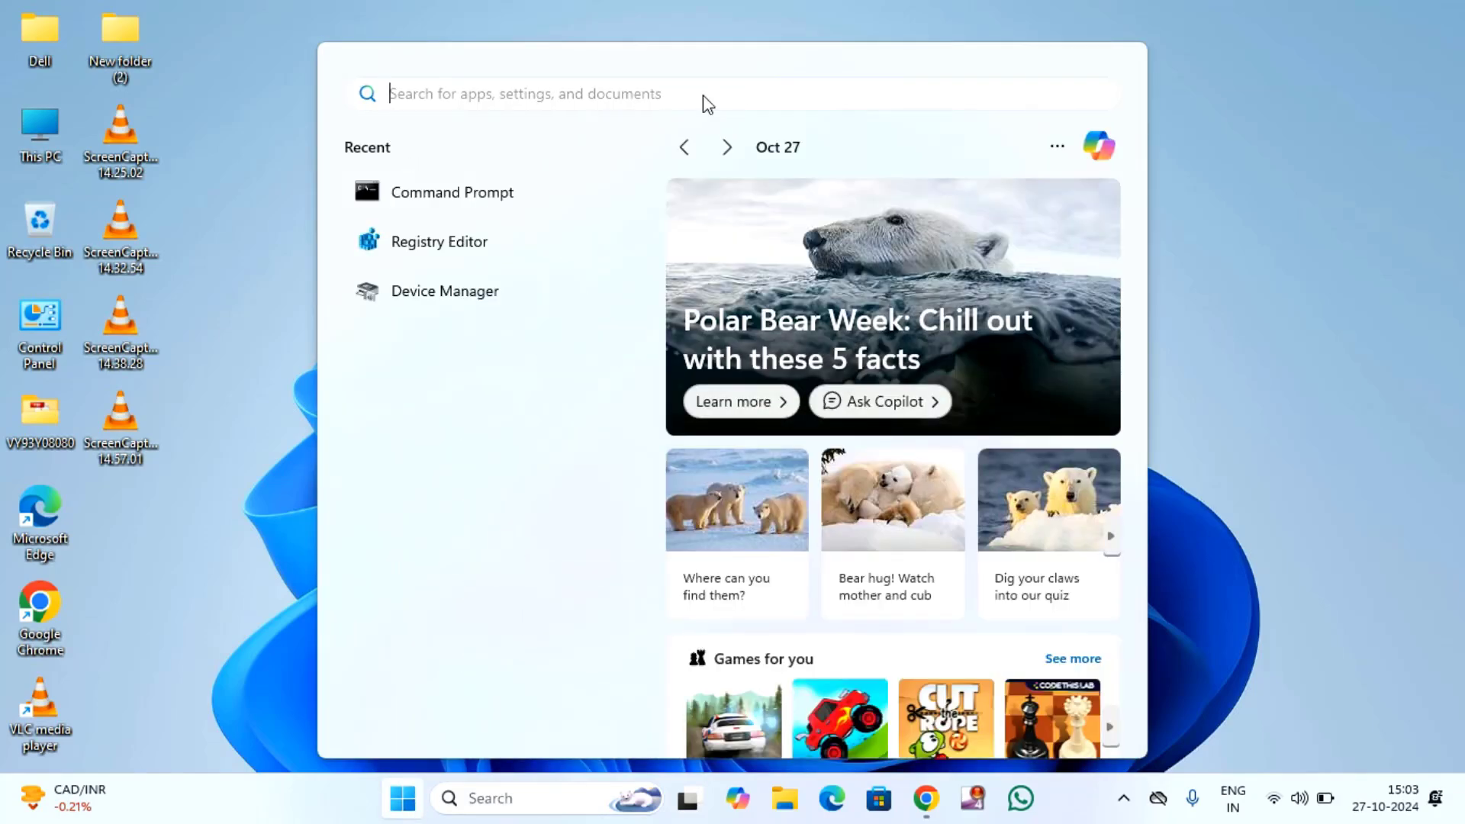
text(se)
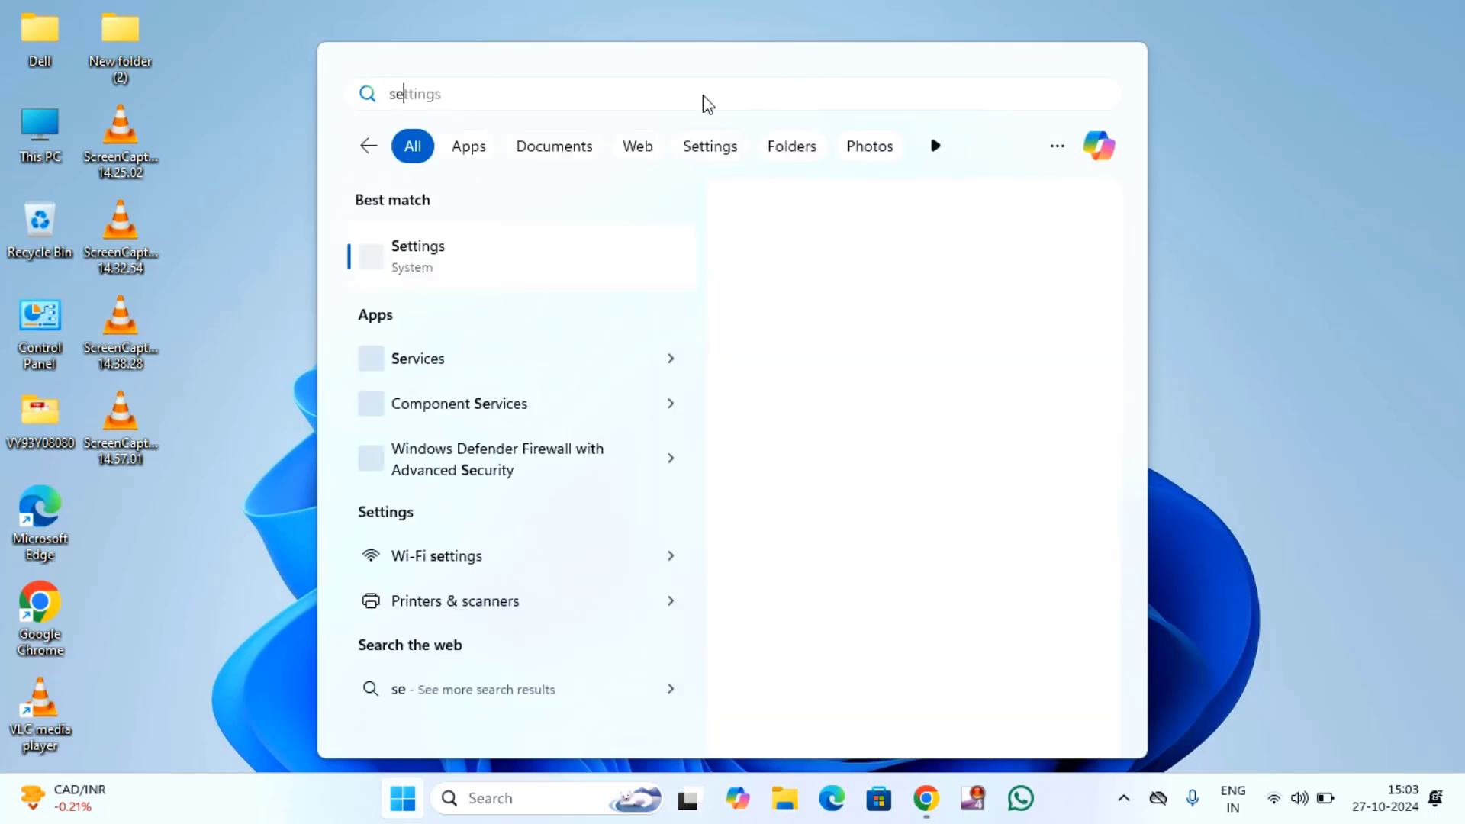
text(rvi)
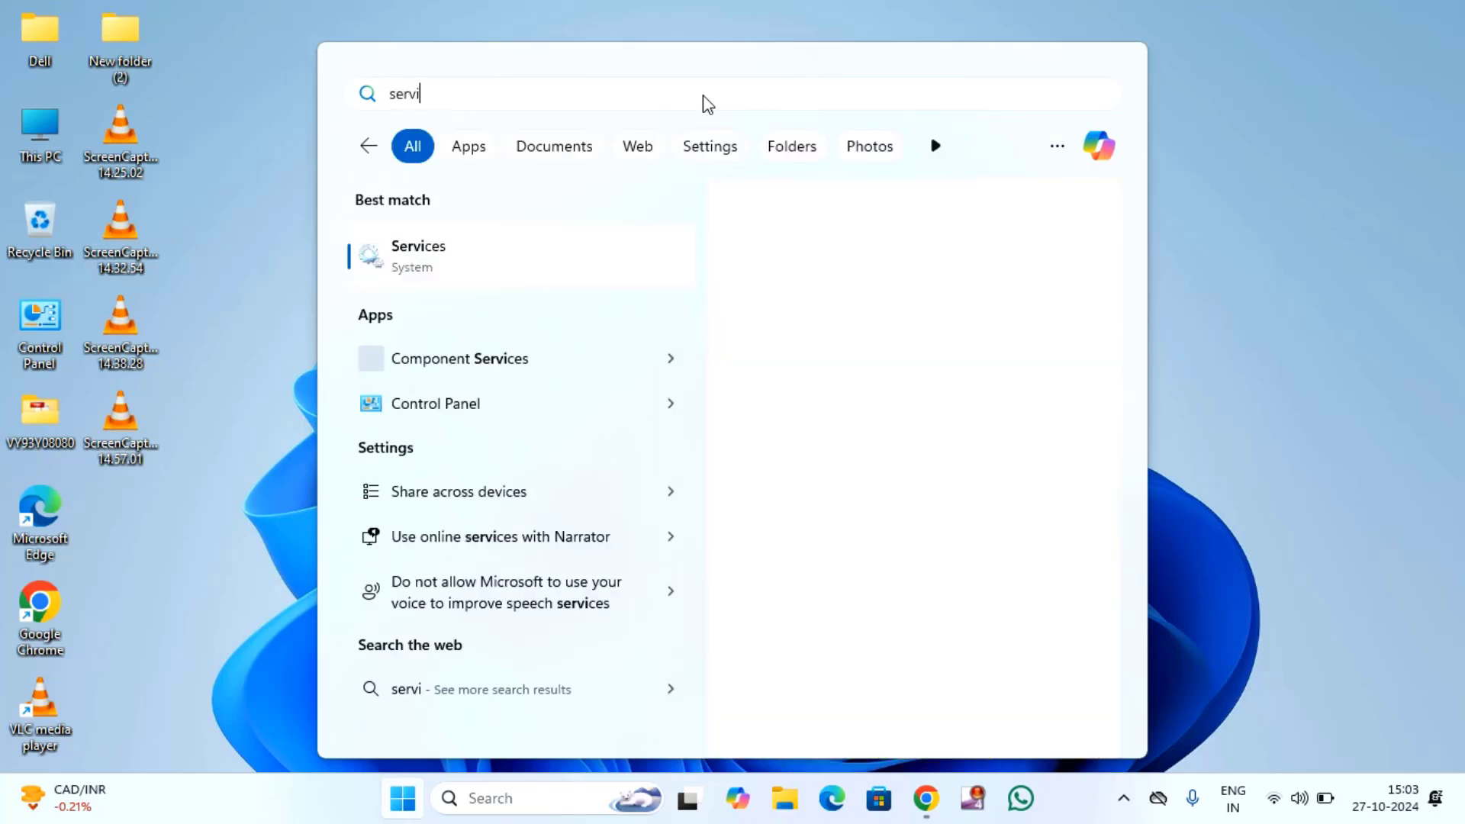
click(454, 254)
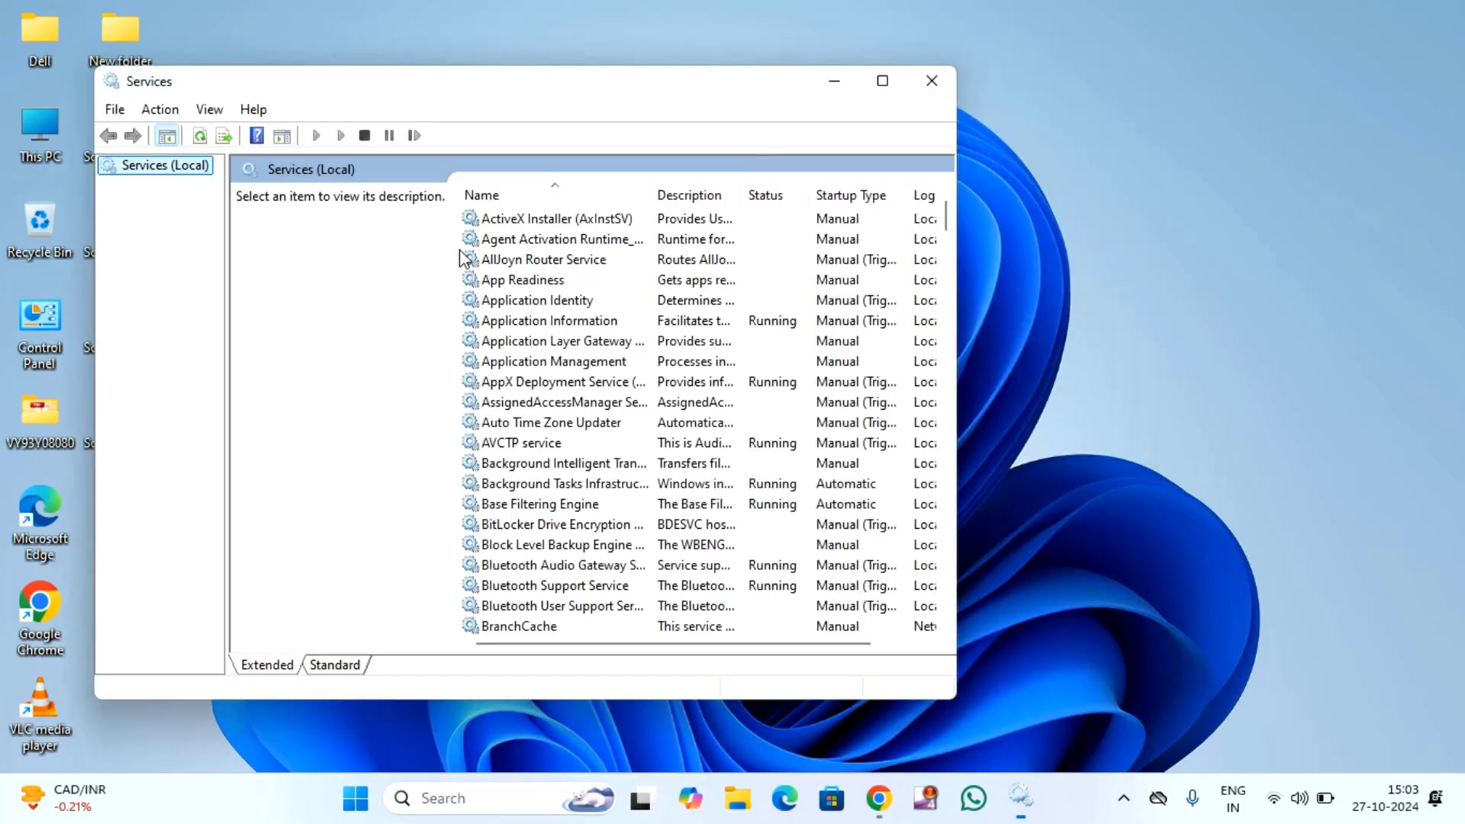
Find the WLAN AutoConfig service in the services list and open its properties
click(521, 403)
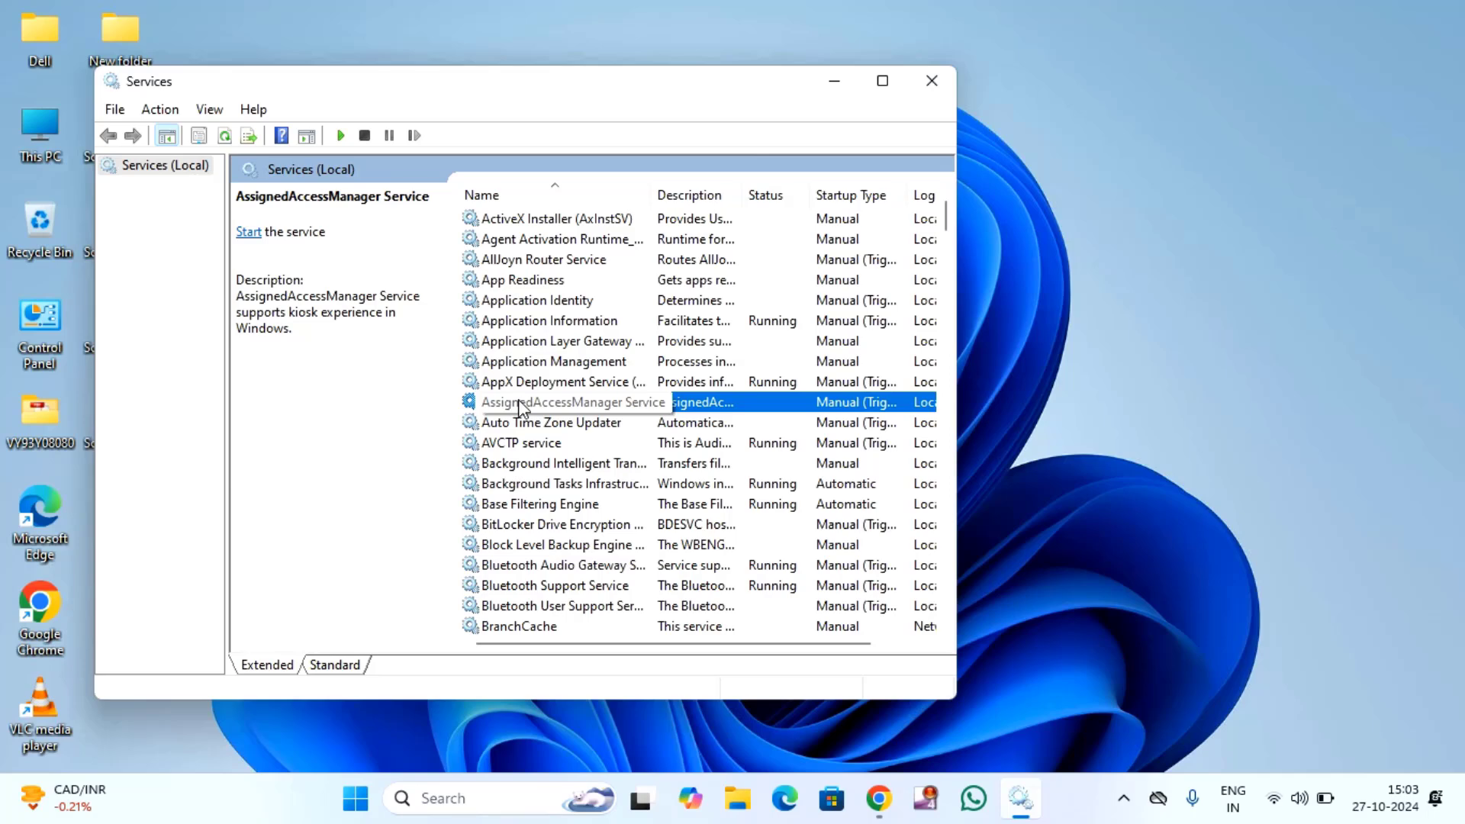
key(w)
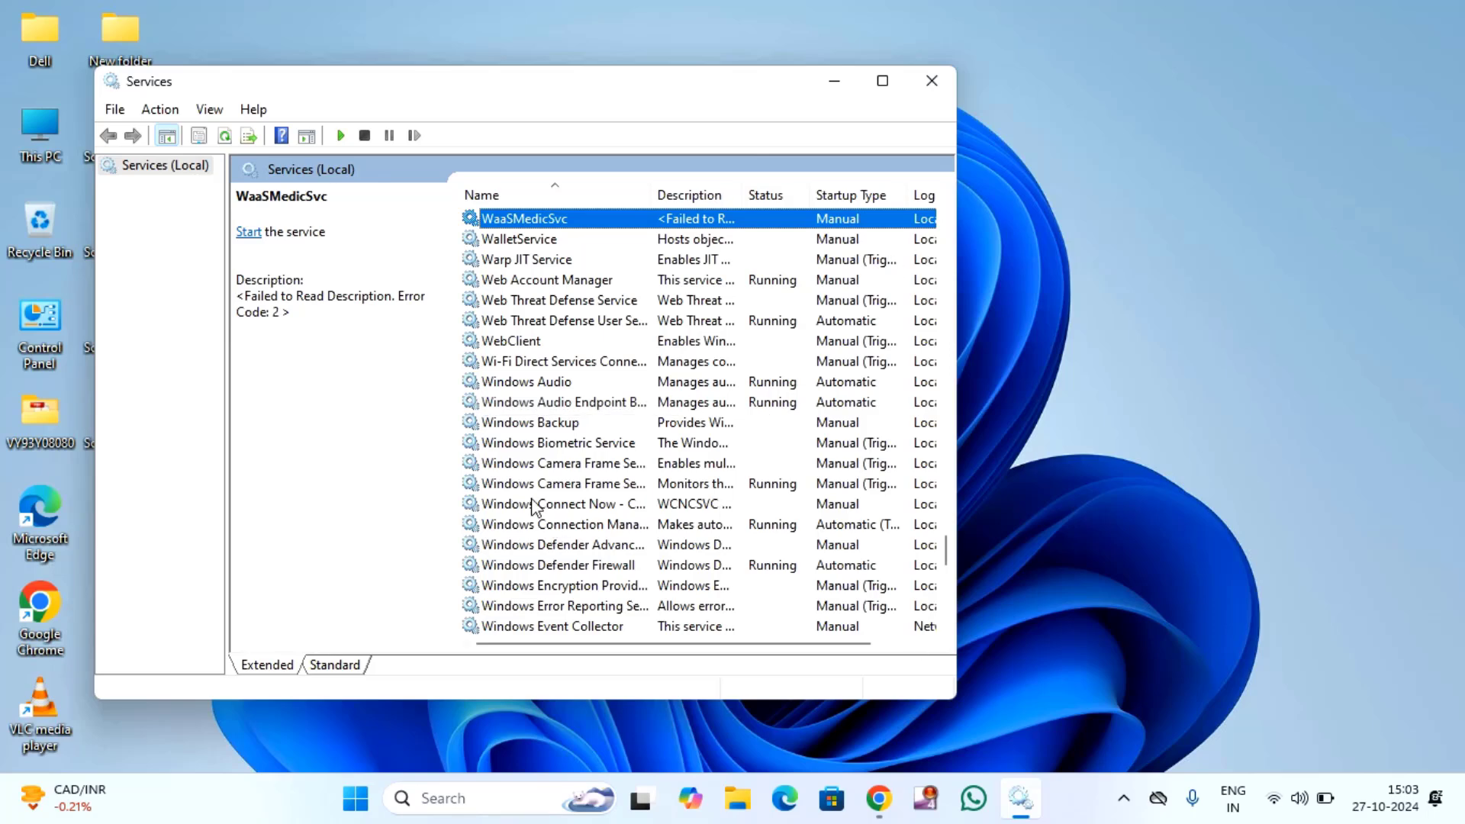
scroll(534, 507, down, 2)
scroll(607, 530, down, 5)
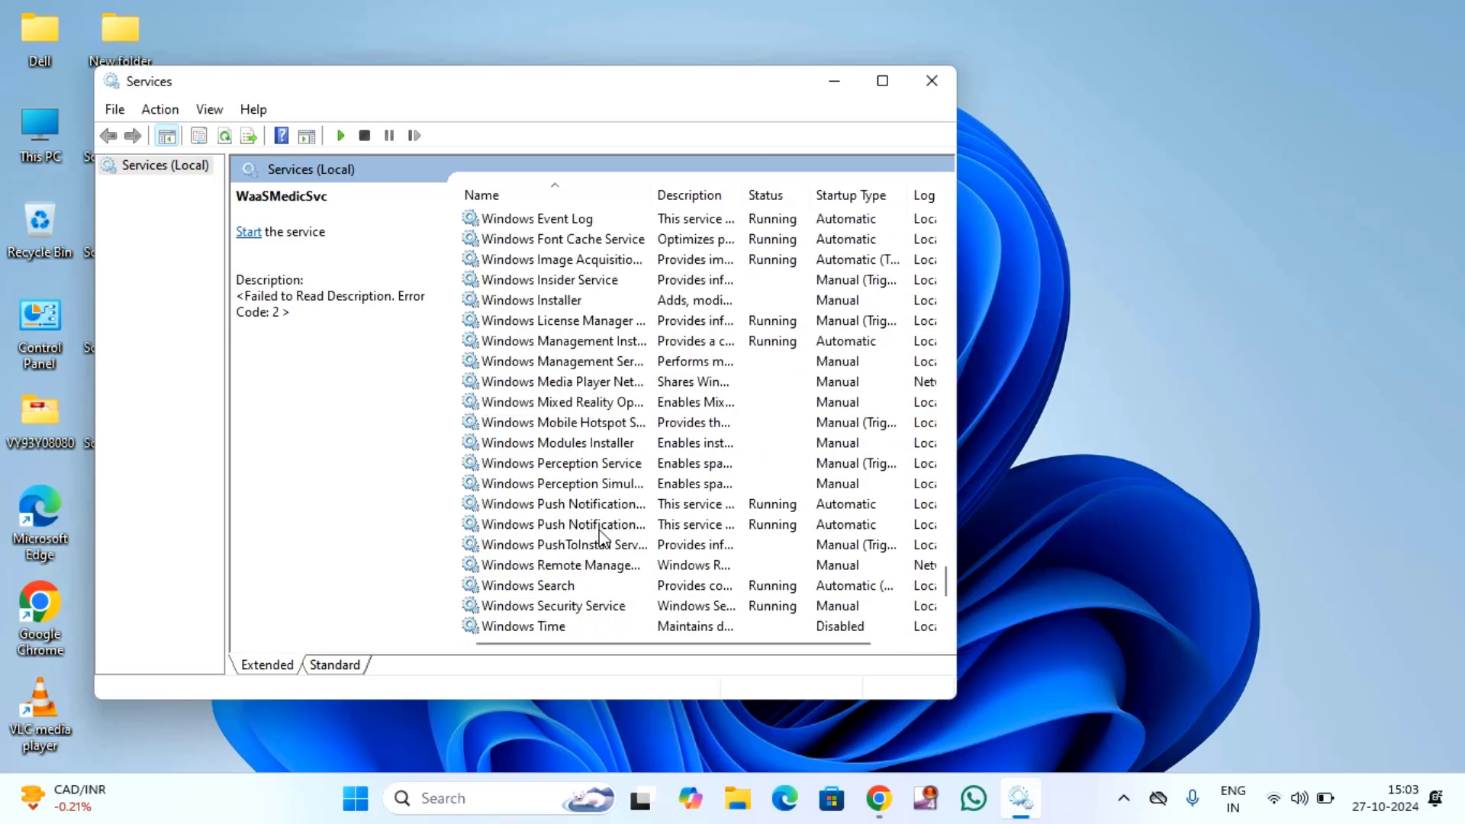
scroll(600, 534, down, 4)
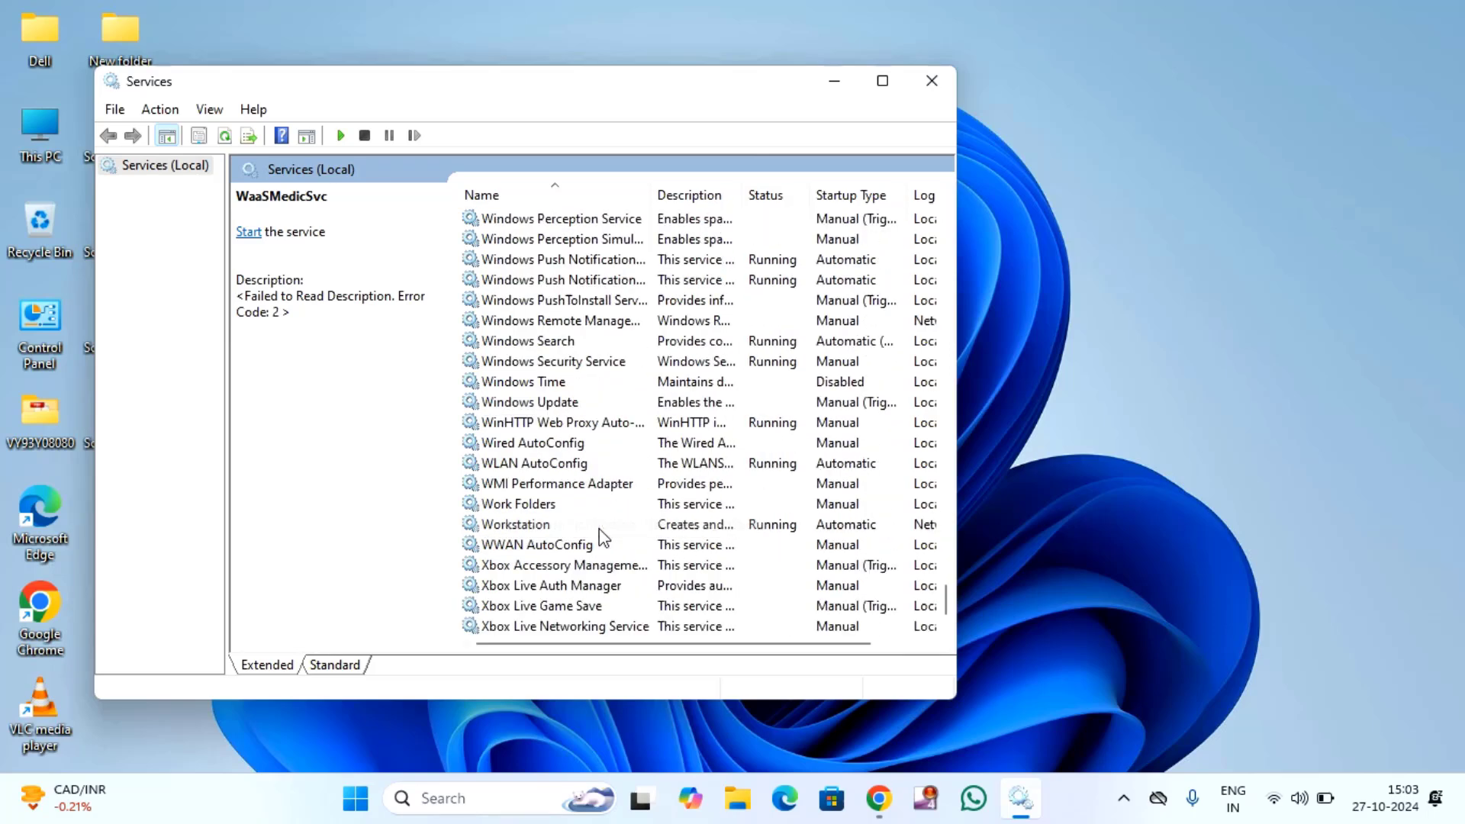
click(512, 467)
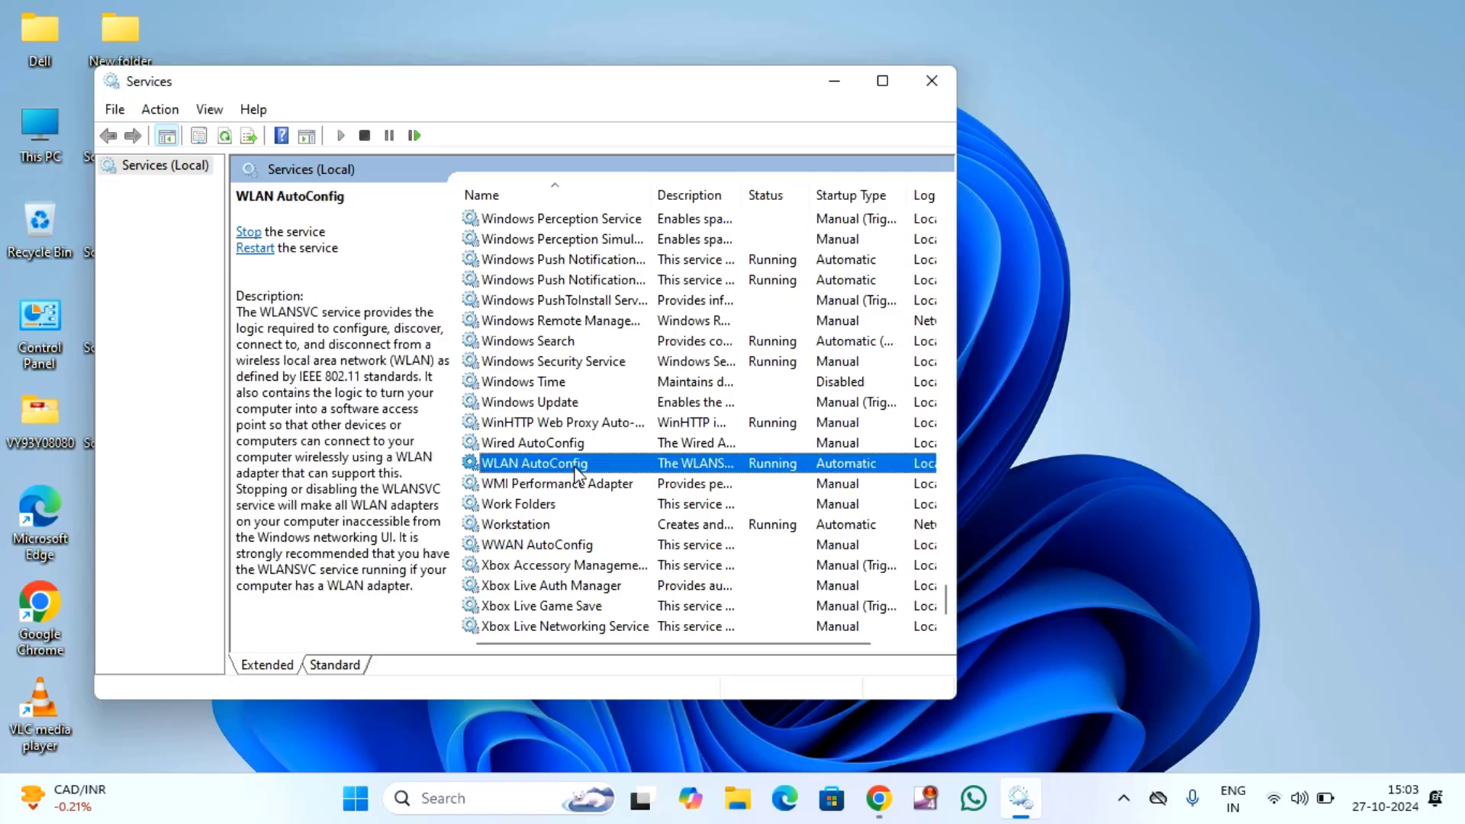
double_click(575, 467)
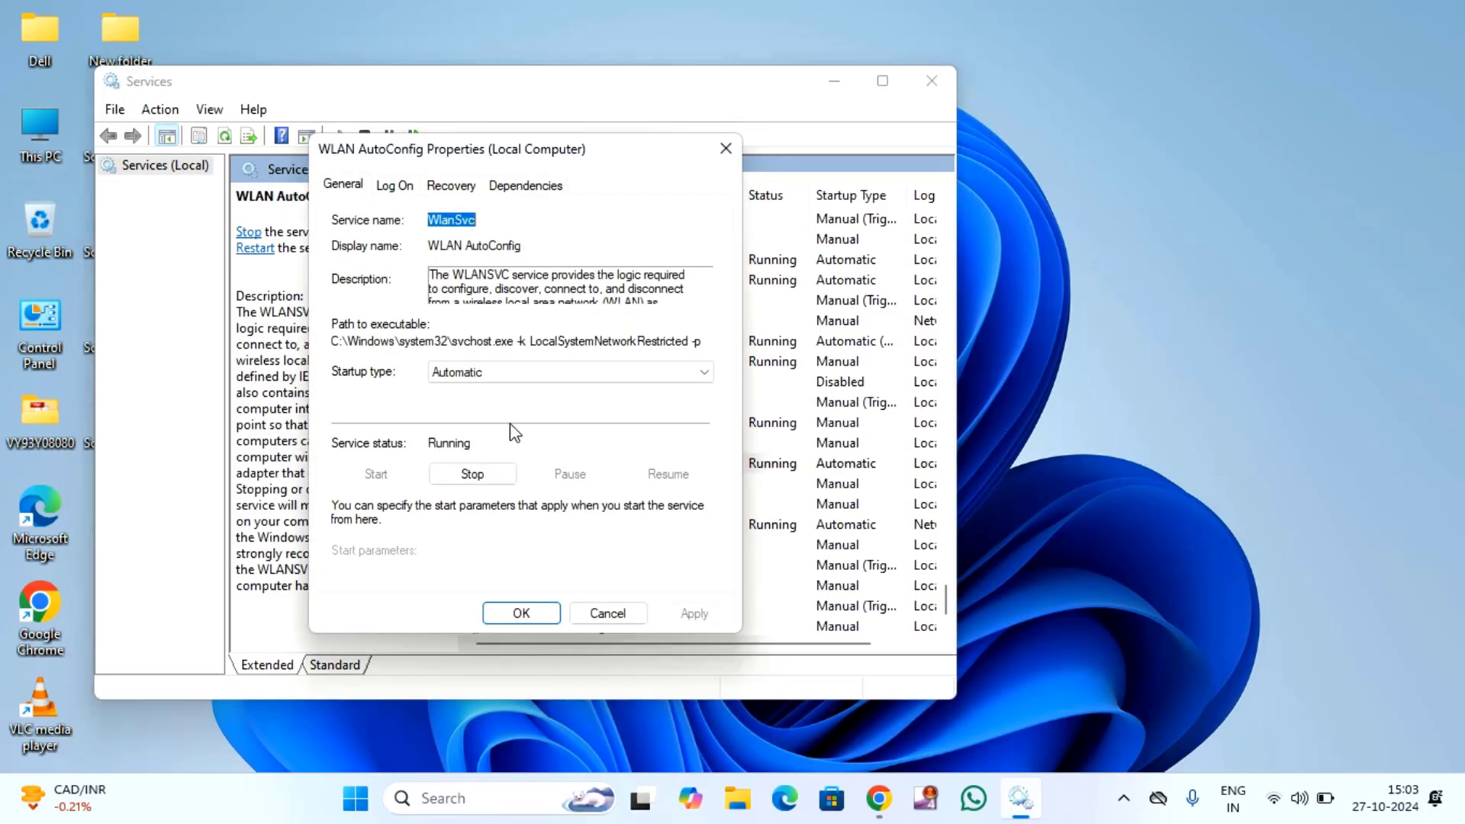
Set the startup type of the WLAN AutoConfig service to Automatic, apply it and close the properties
click(502, 377)
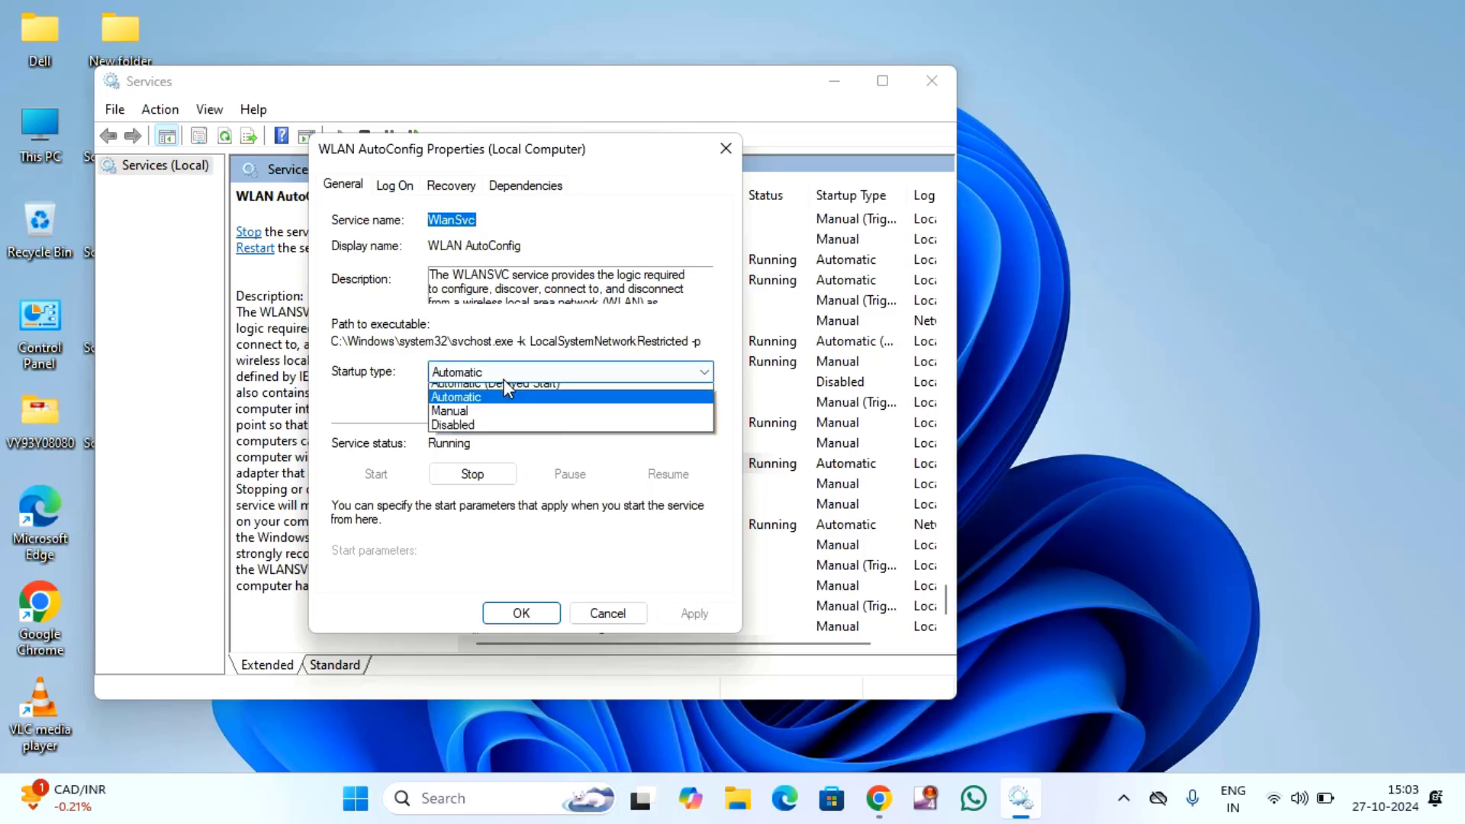
click(482, 419)
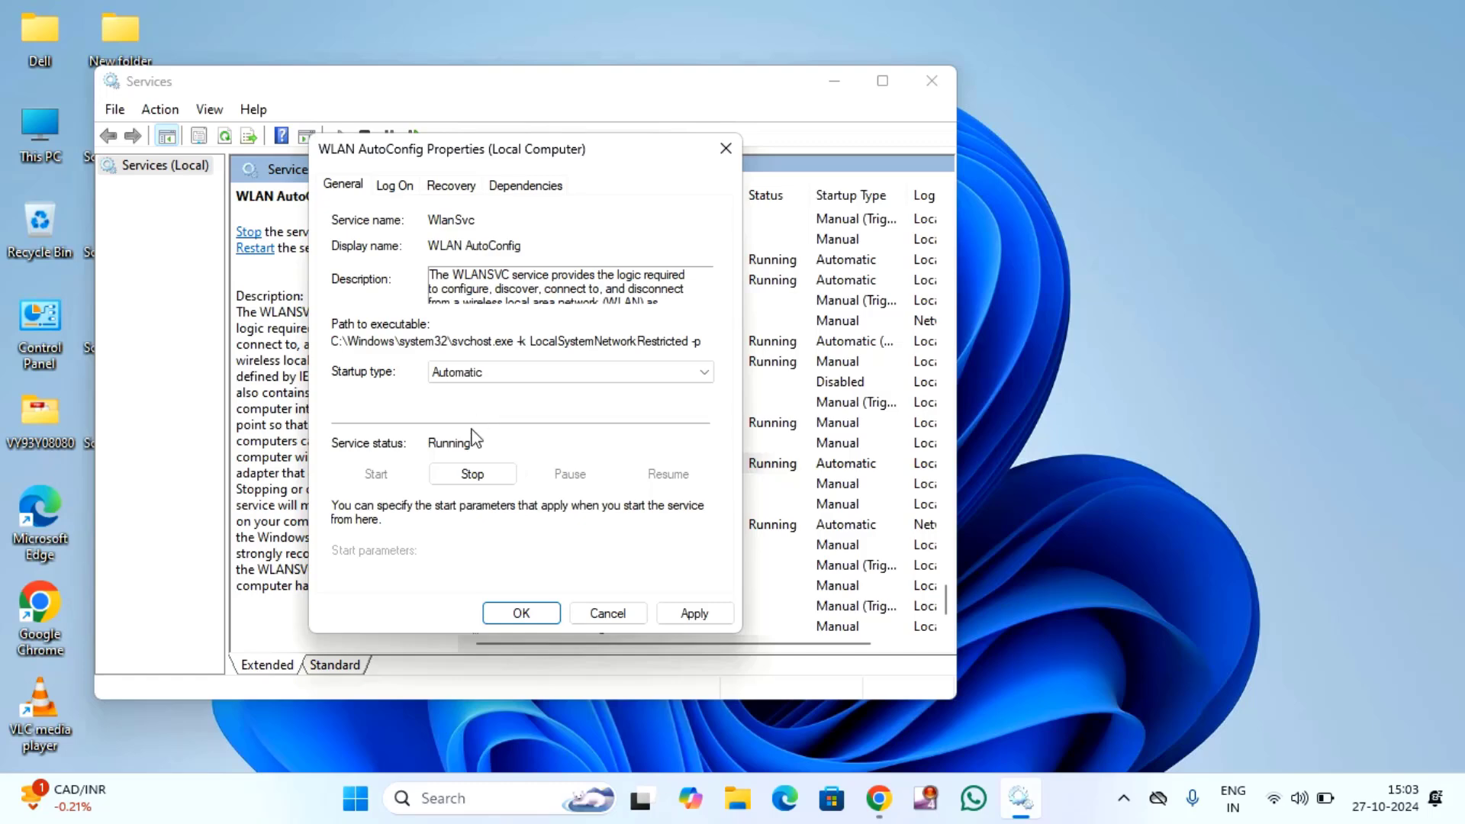
click(705, 611)
click(538, 615)
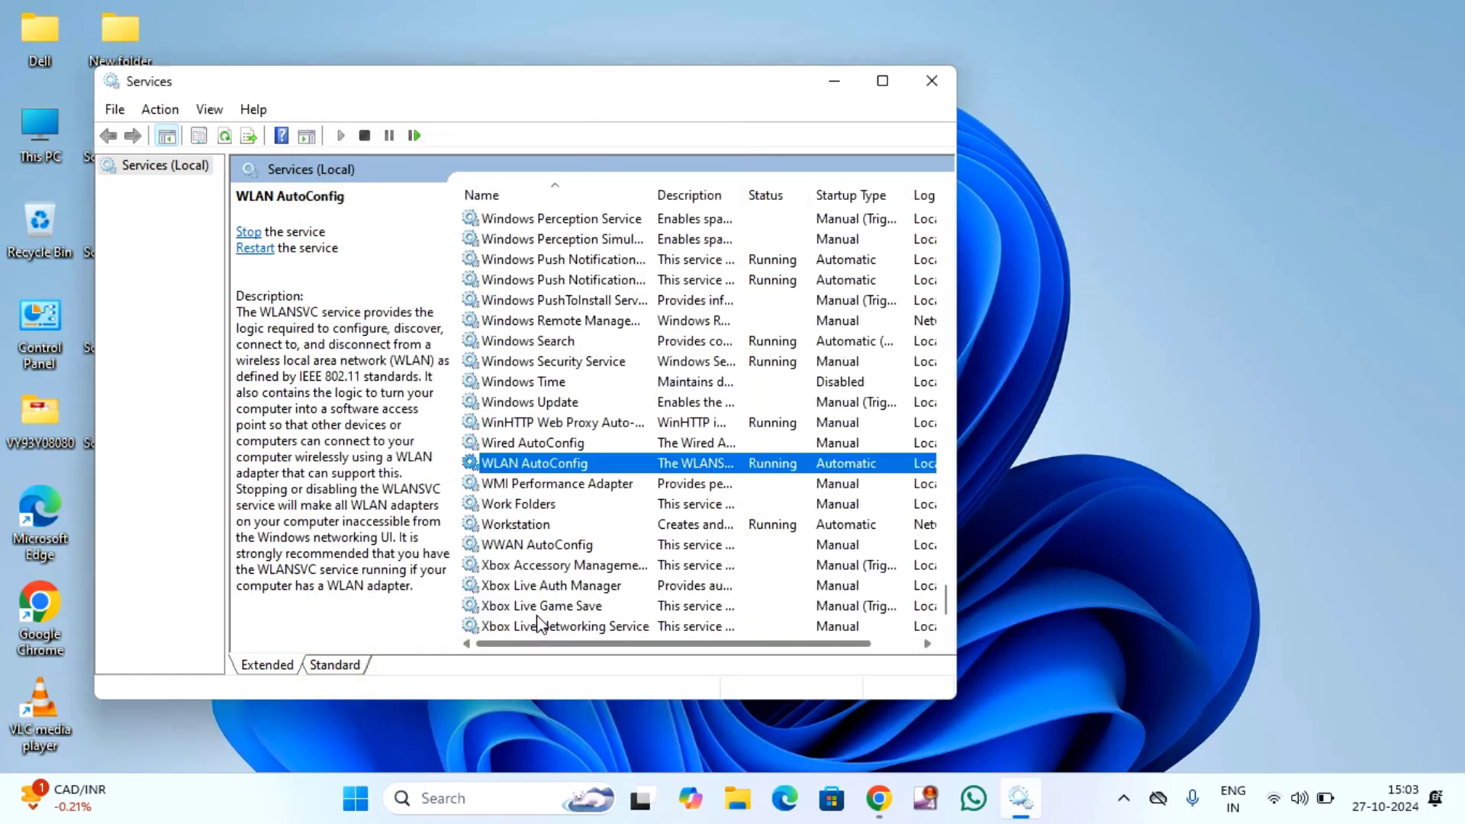
Restart the WLAN AutoConfig service and close the Services console
right_click(524, 463)
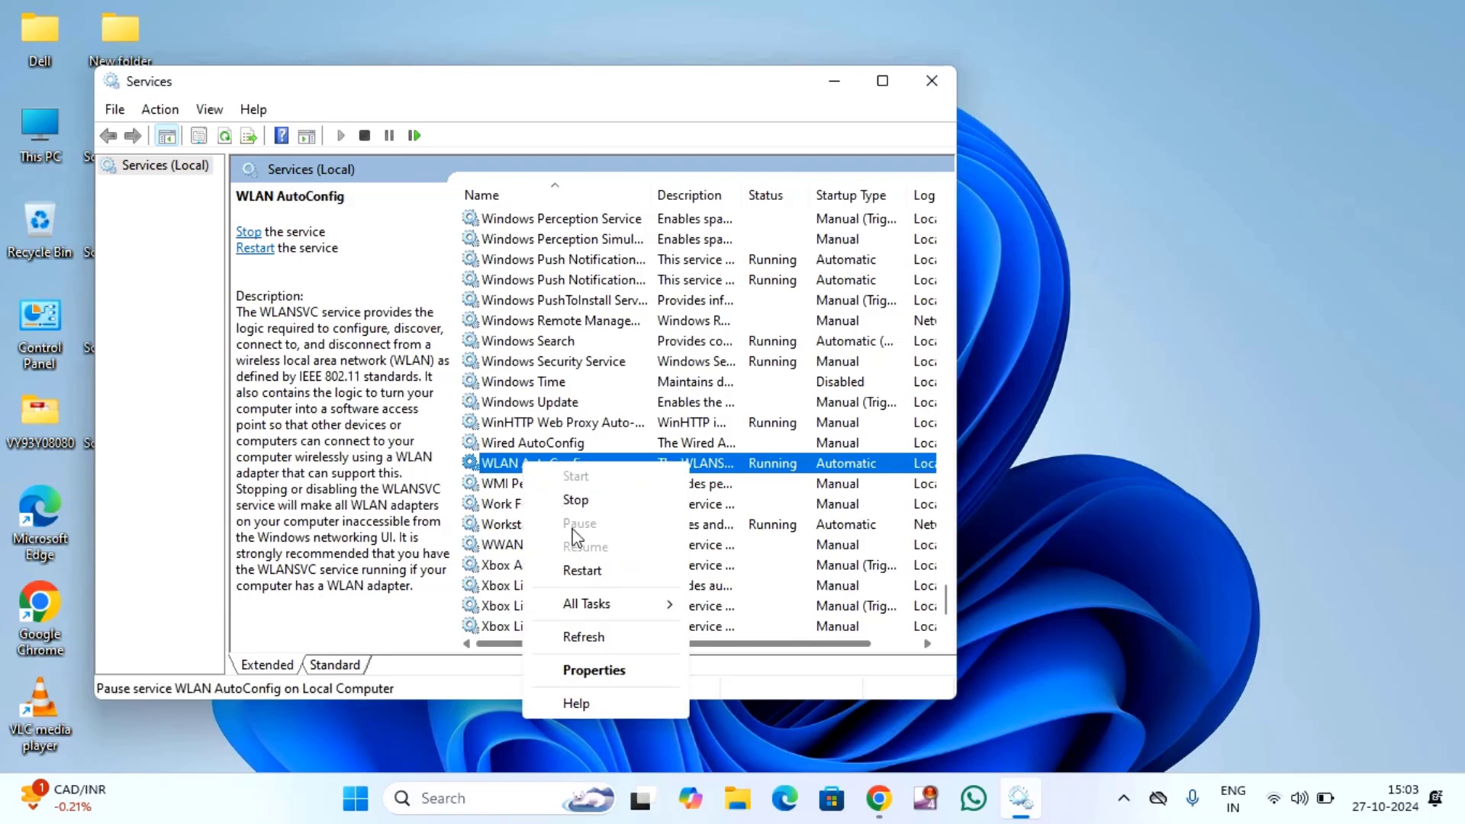
click(592, 574)
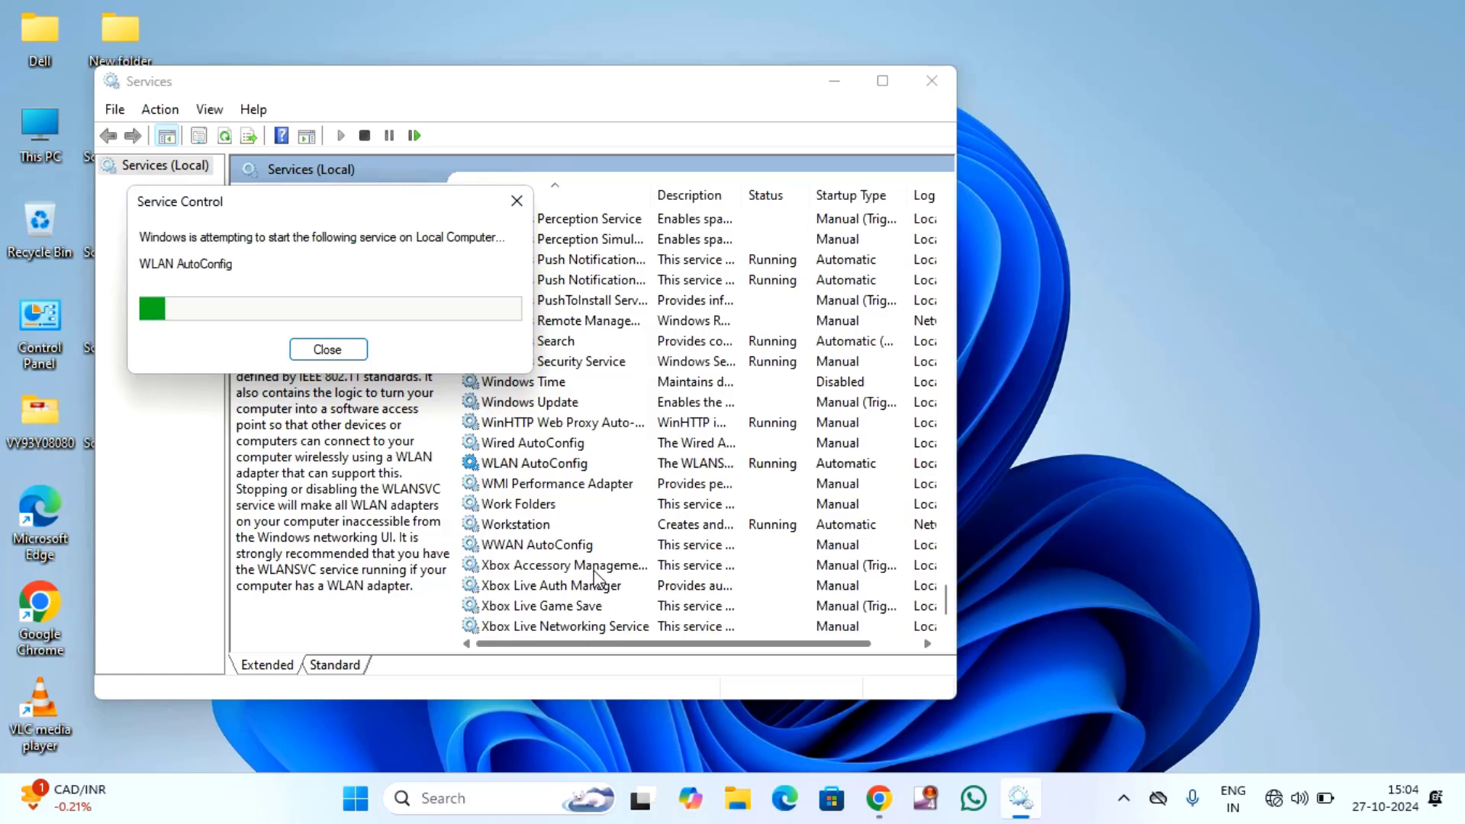
click(933, 80)
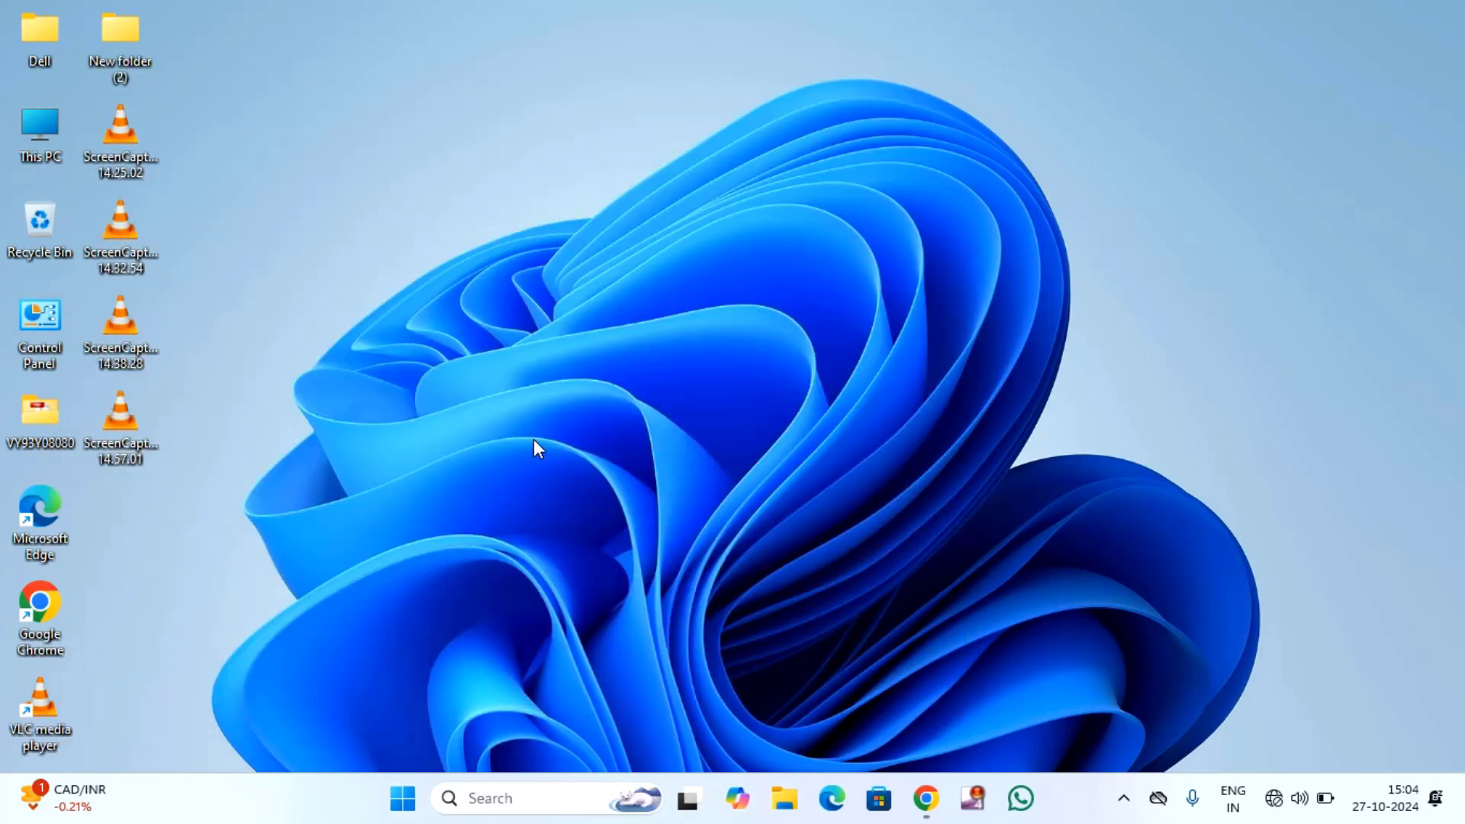